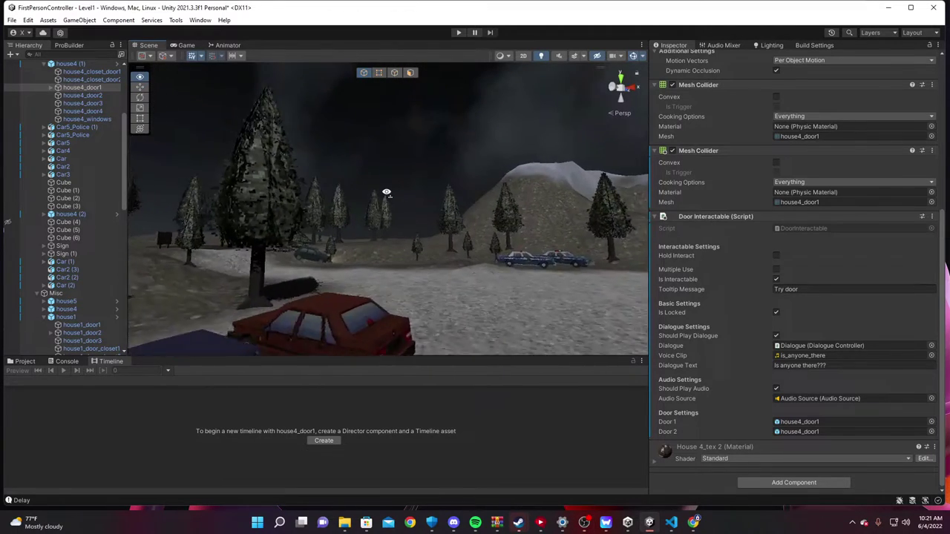
- Activate the Player object under Controllers and bring it into view in the scene
scroll(88, 290, "down", 10)
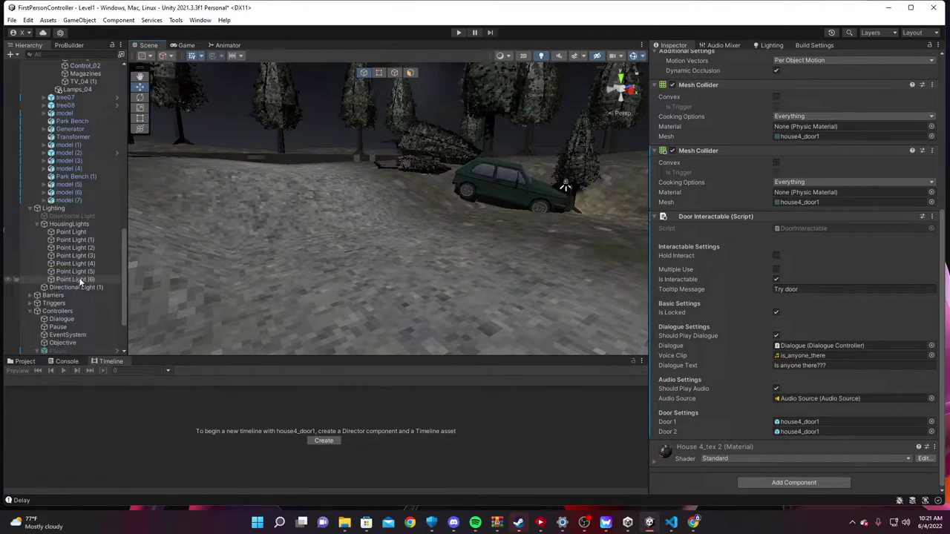
right_click_drag(421, 265, 245, 256)
key("s")
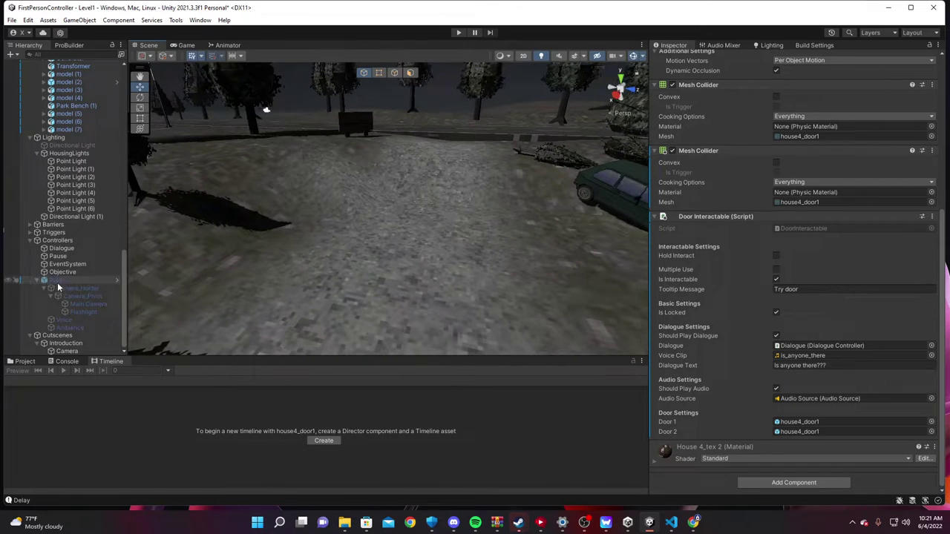
left_click(59, 281)
scroll(690, 82, "up", 5)
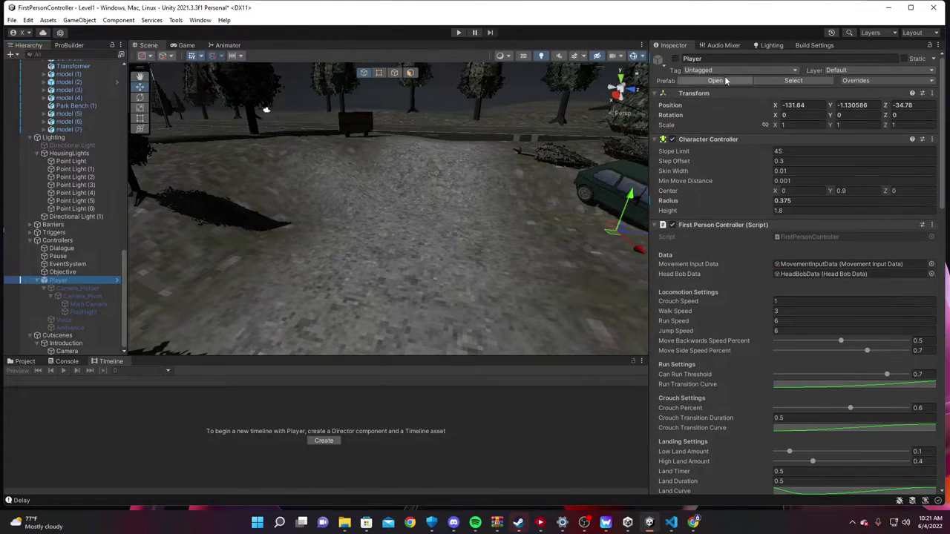
left_click(675, 59)
right_click_drag(482, 149, 555, 151)
key("w")
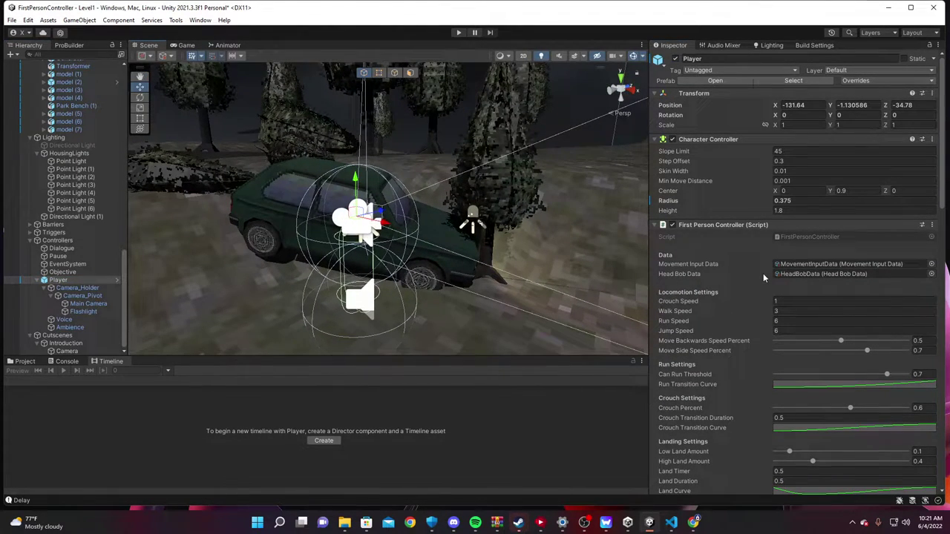
- Examine the Player's First Person Controller, Interaction Controller, Input Handler and Ambience Controller settings
scroll(746, 282, "down", 3)
scroll(746, 284, "down", 1)
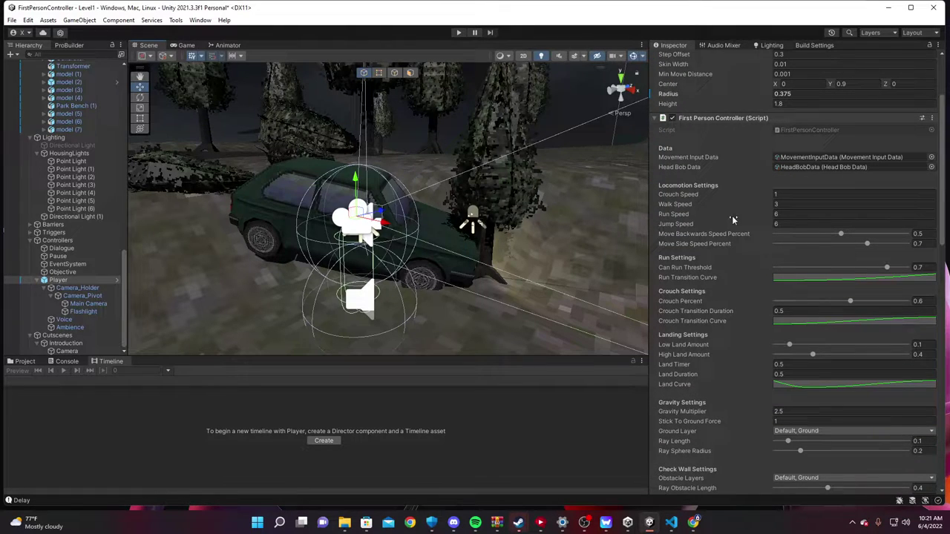
scroll(761, 365, "down", 5)
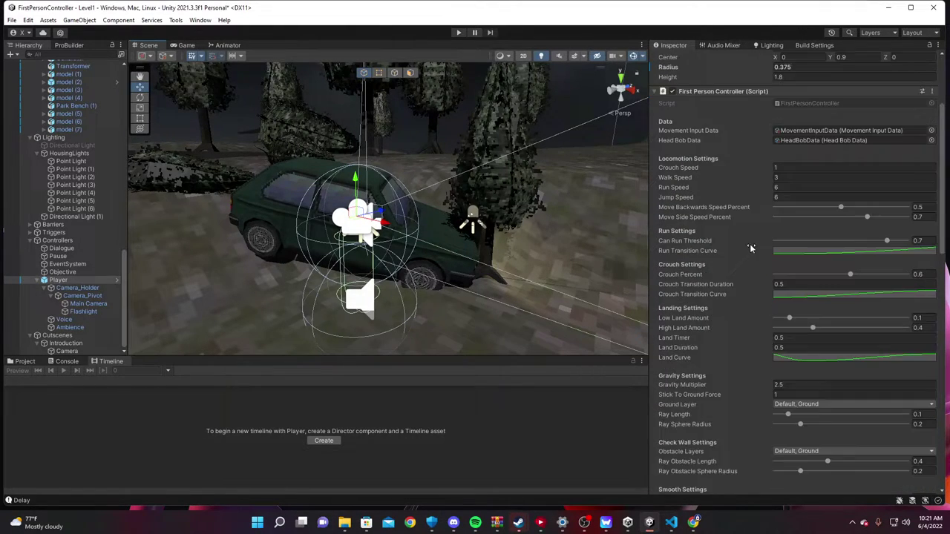
scroll(698, 324, "down", 8)
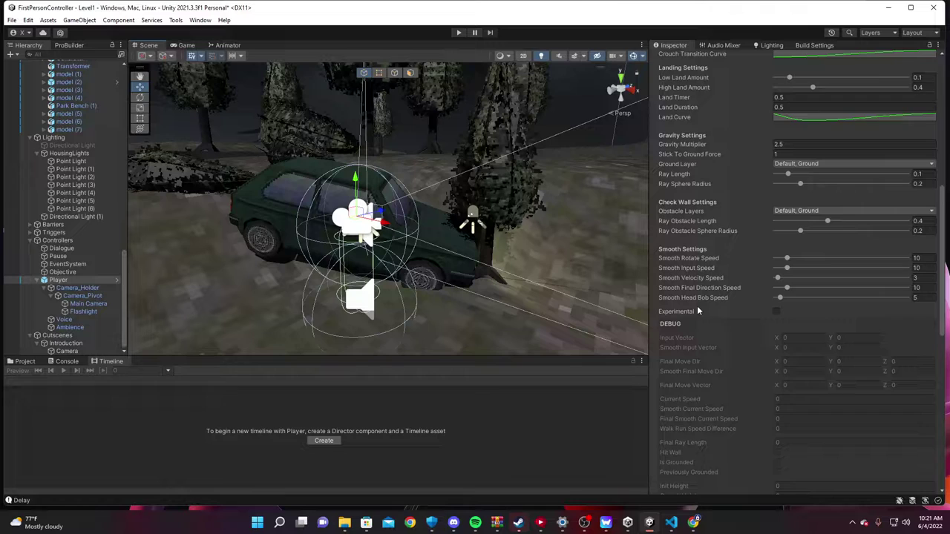
scroll(765, 273, "down", 7)
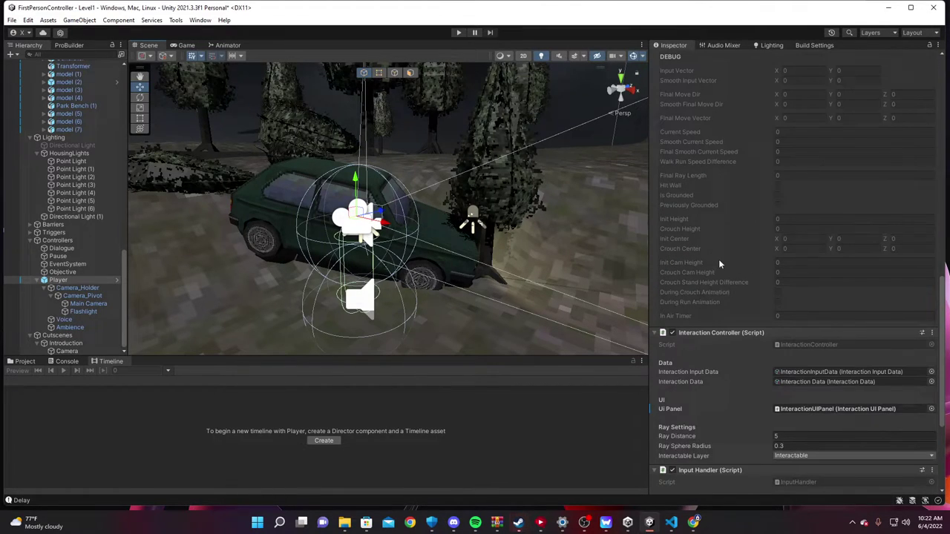
scroll(740, 177, "up", 3)
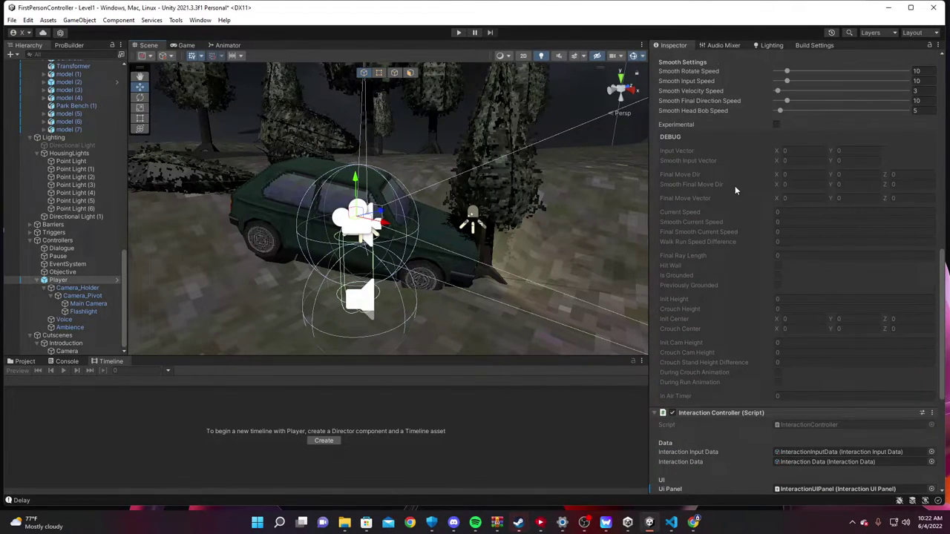
scroll(735, 186, "down", 9)
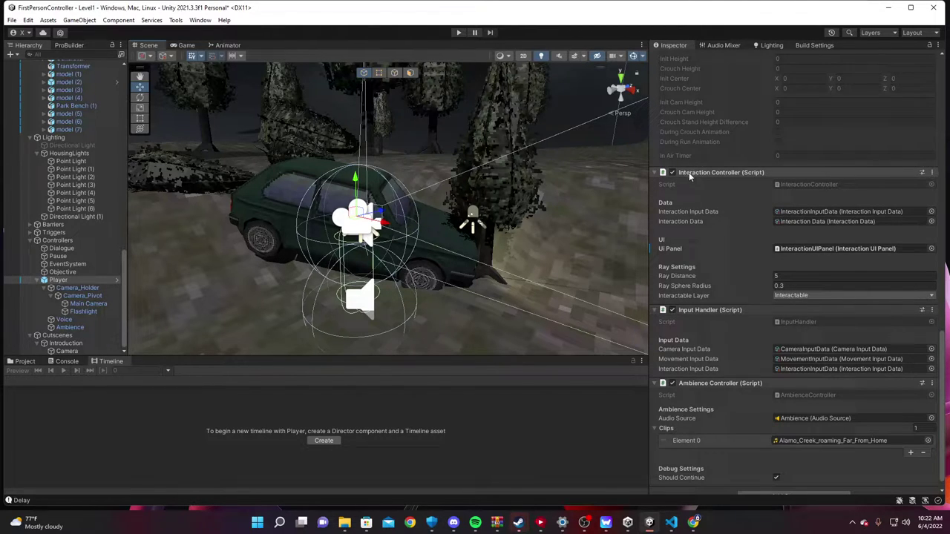
scroll(75, 208, "up", 3)
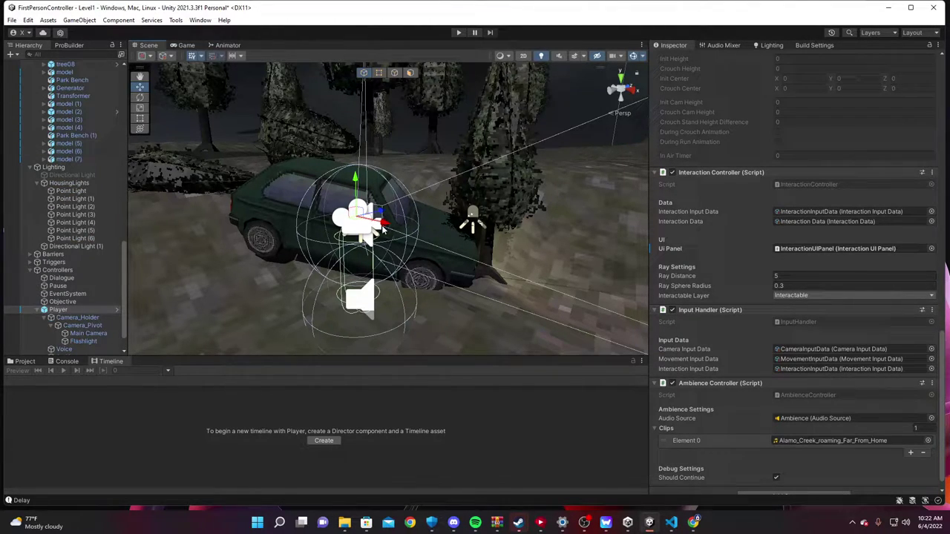
- Select the house's front door, house4_door1, and examine its layer, colliders and Door Interactable settings
right_click_drag(367, 208, 629, 254)
key("w")
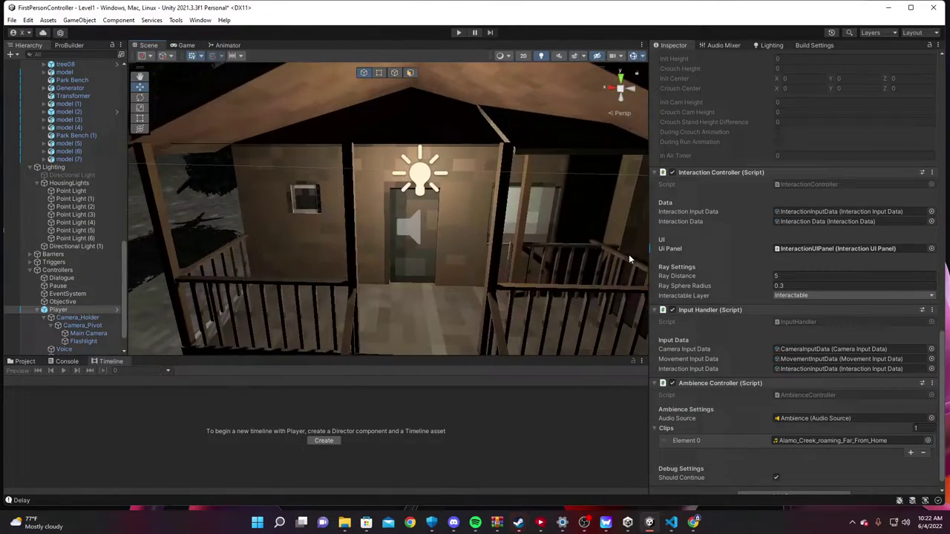
scroll(520, 241, "up", 5)
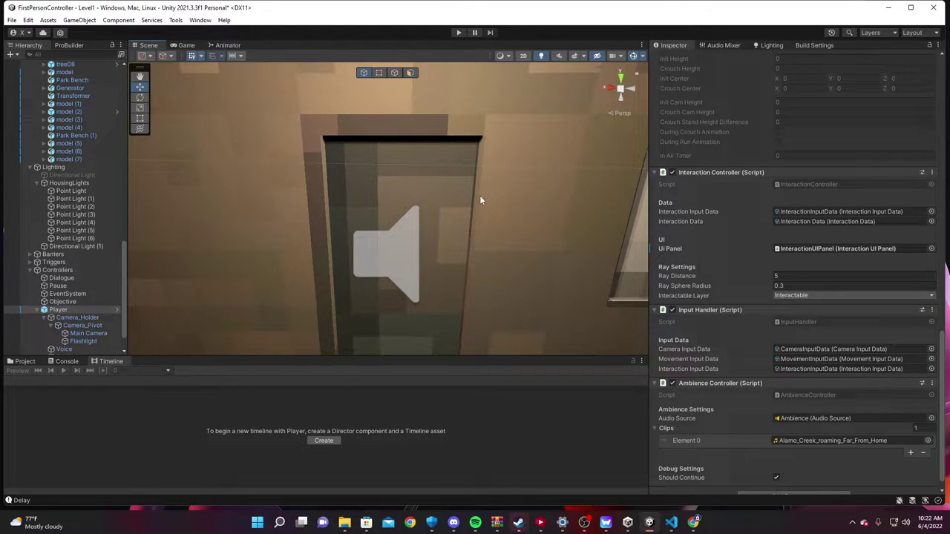
left_click(429, 214)
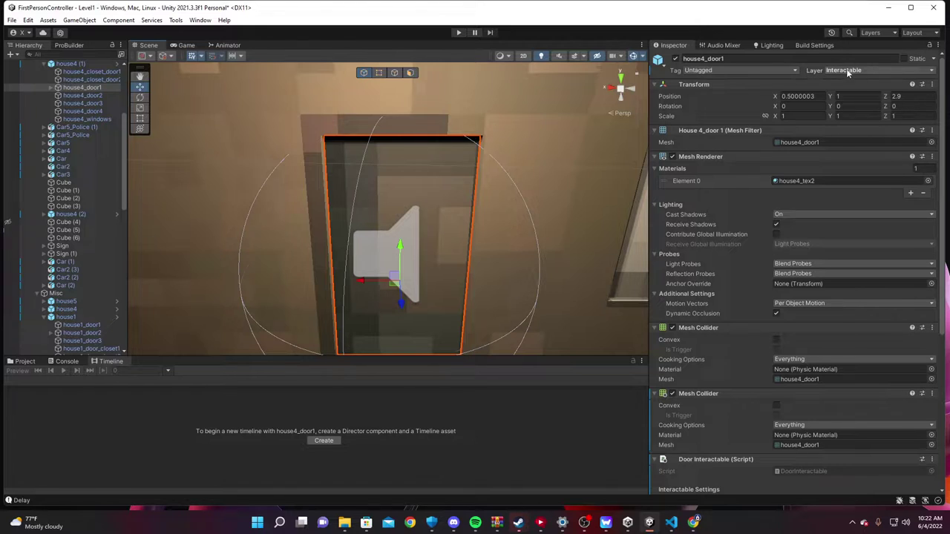
scroll(853, 186, "down", 4)
scroll(858, 148, "up", 4)
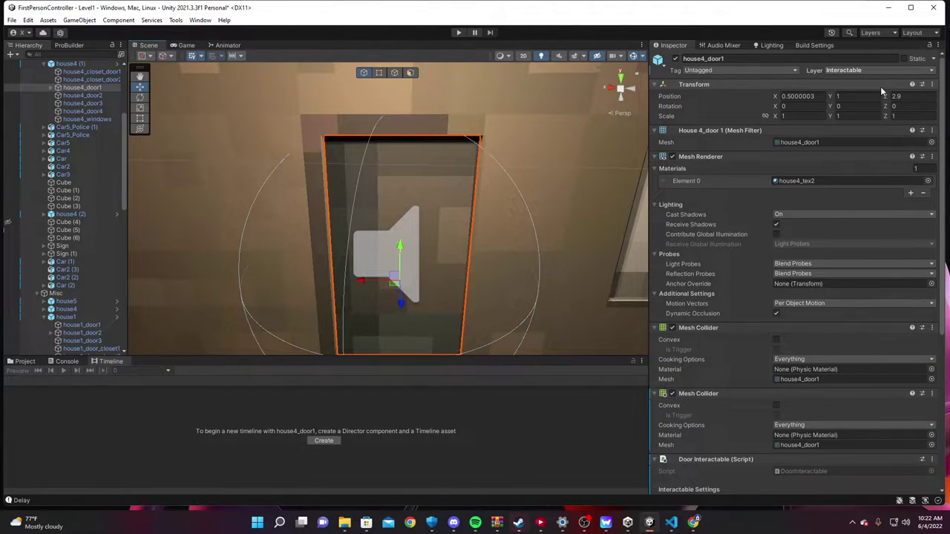
scroll(832, 169, "down", 6)
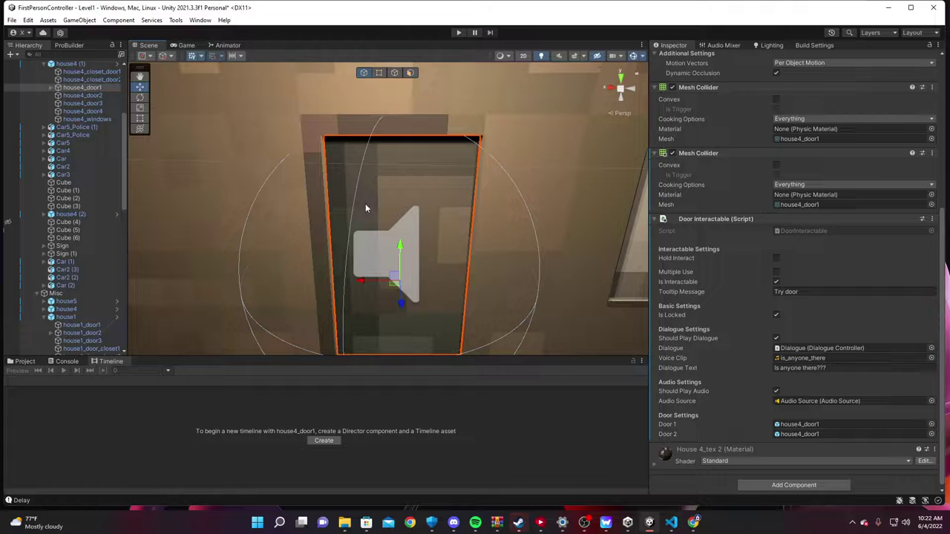
- Select the Player again and examine the ray settings and interactable layer of its Interaction Controller
scroll(84, 294, "down", 10)
scroll(84, 295, "down", 4)
left_click(58, 280)
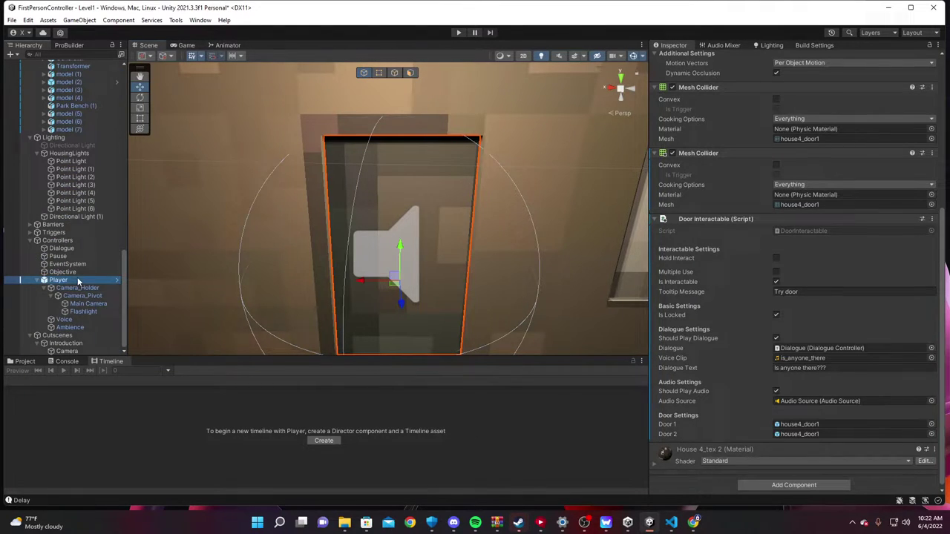
scroll(730, 310, "down", 8)
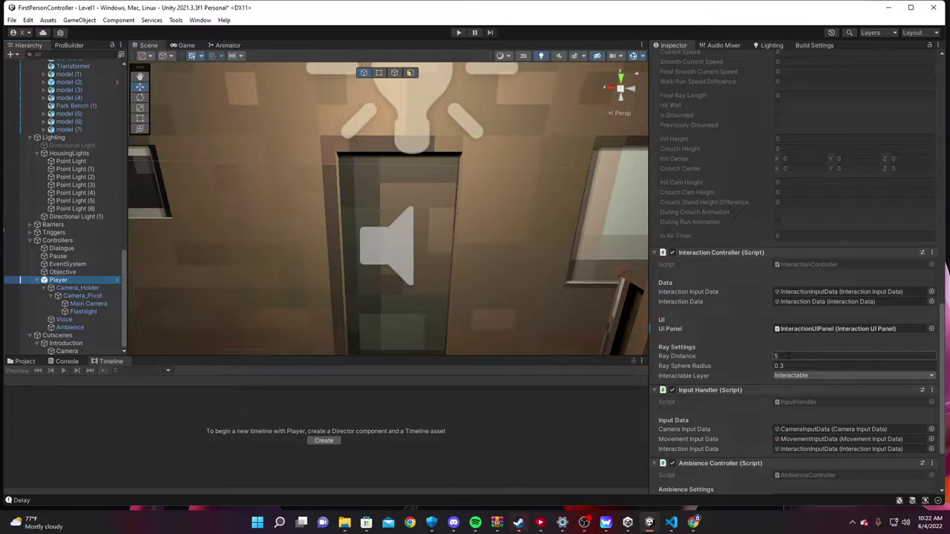
scroll(822, 359, "down", 3)
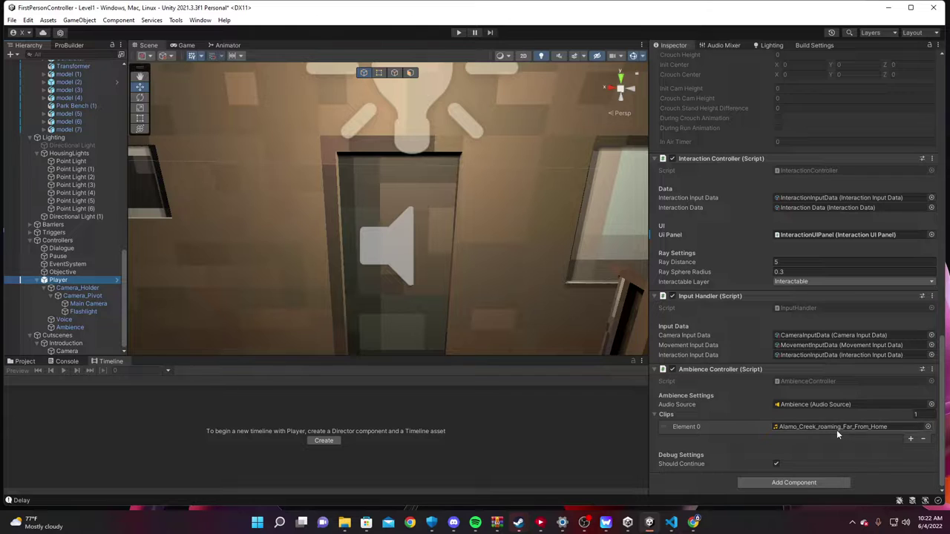
- Try adding a second clip entry to the Player's Ambience Controller, remove it, and review the Player's other components
left_click(911, 439)
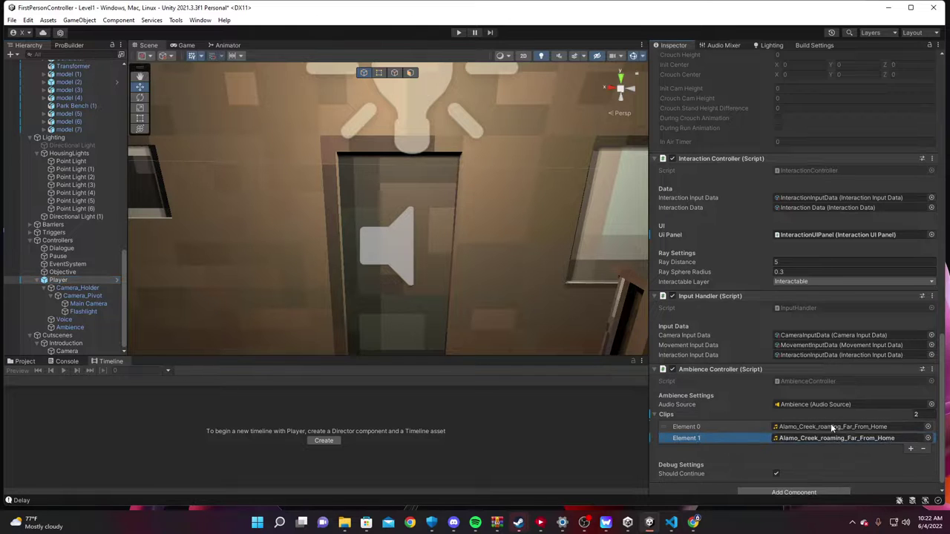
left_click(923, 450)
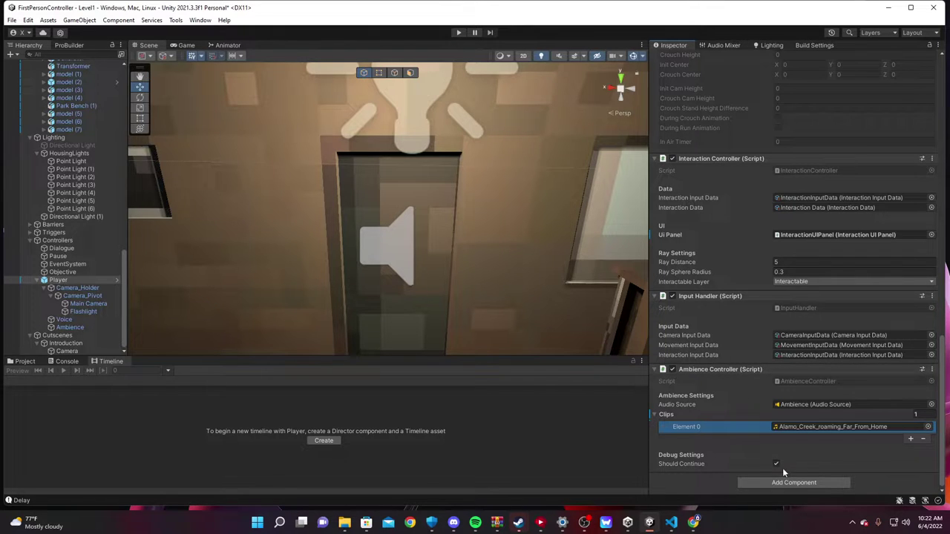
scroll(750, 358, "up", 6)
scroll(746, 369, "down", 6)
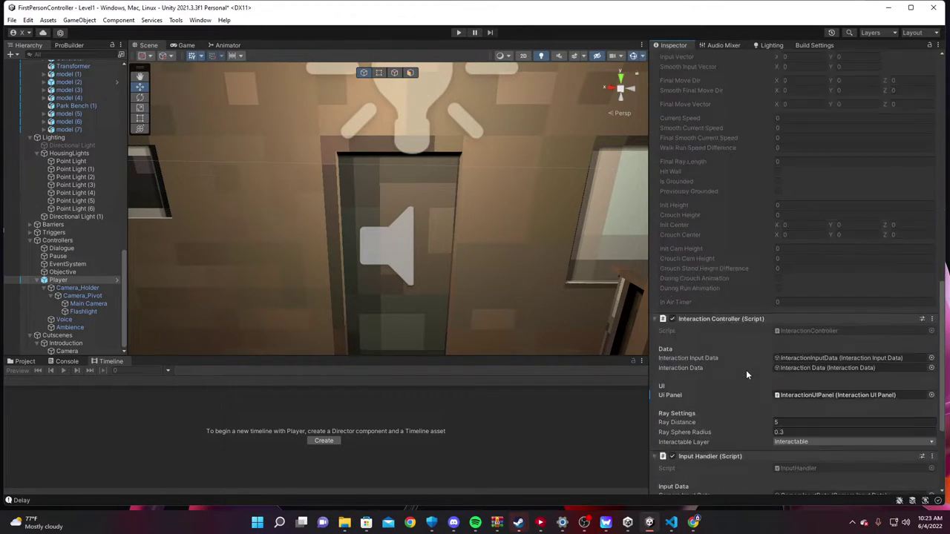
scroll(739, 362, "up", 15)
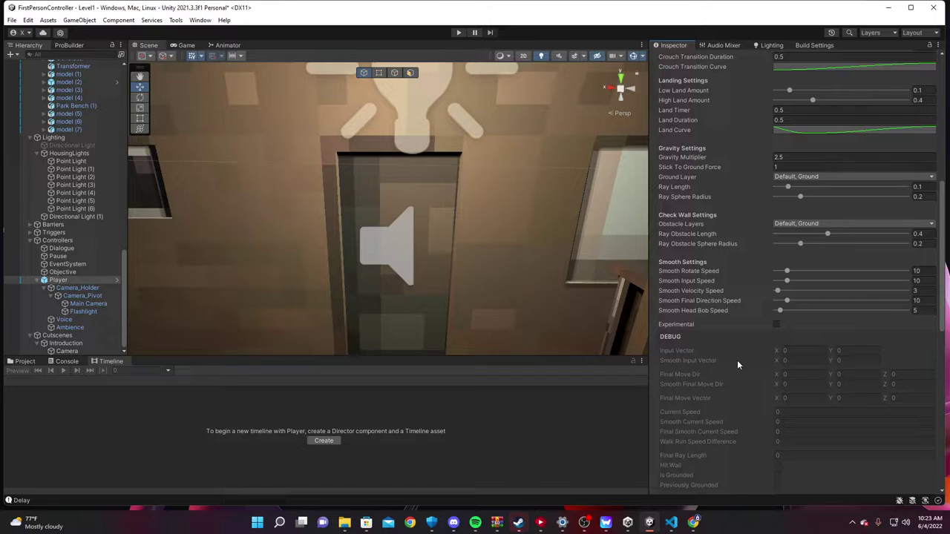
scroll(735, 361, "down", 15)
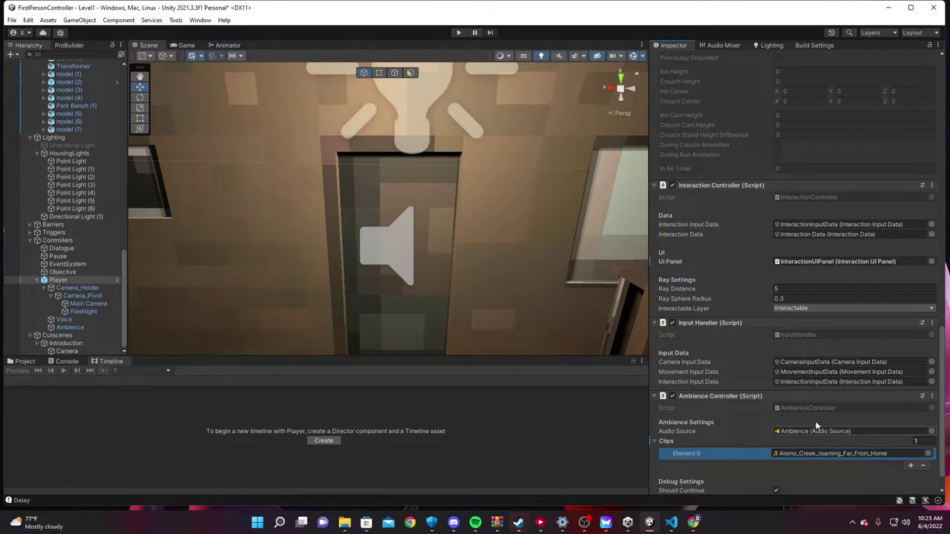
- Select Camera_Holder and examine the Camera Zoom and Camera Sway settings of its Camera Controller
left_click(77, 288)
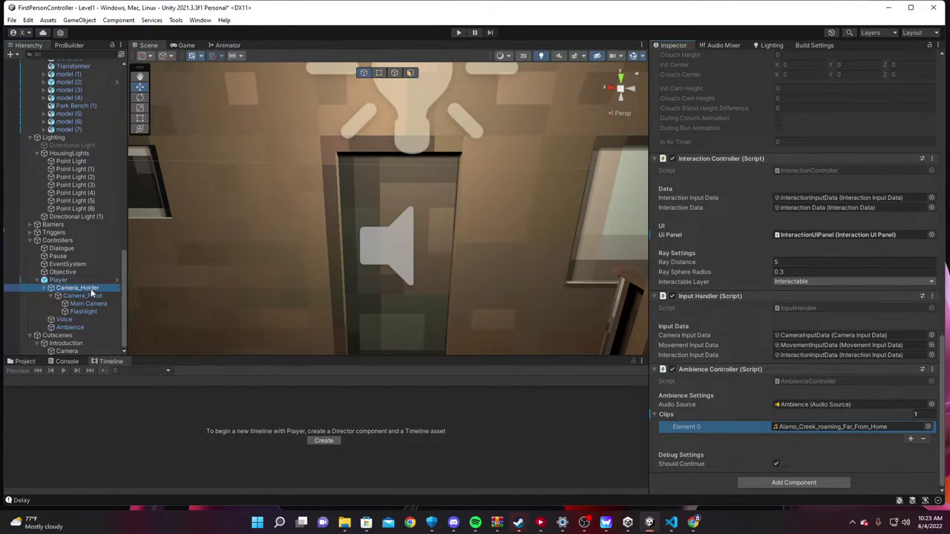
right_click_drag(449, 251, 448, 221)
key("w")
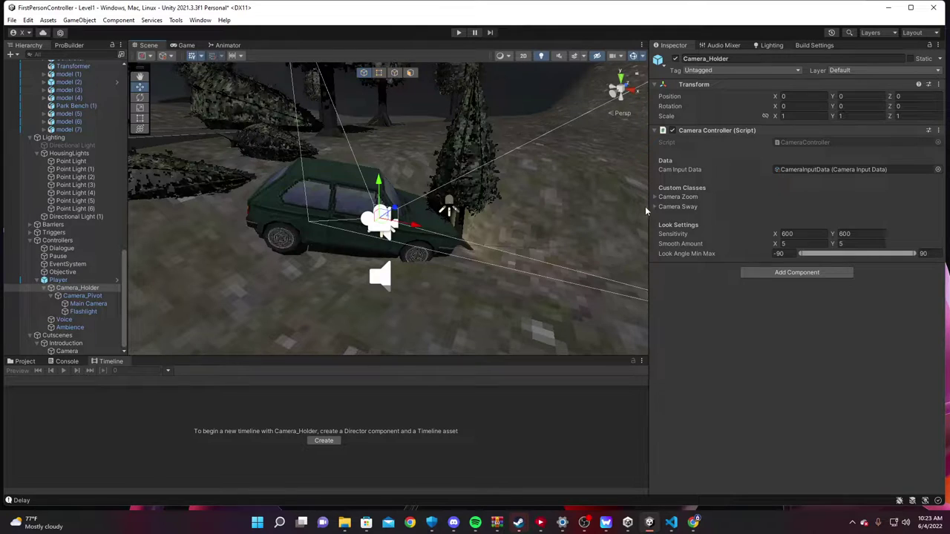
left_click(655, 198)
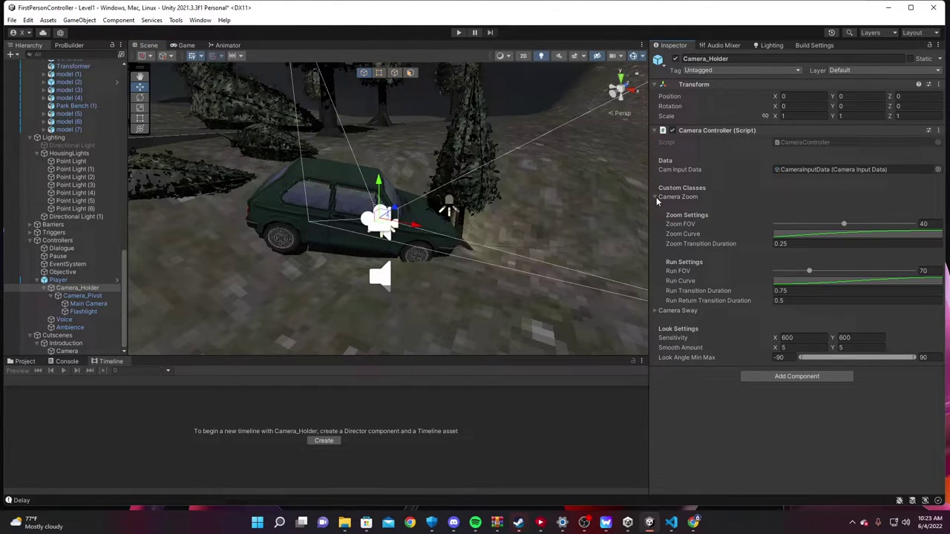
left_click(656, 197)
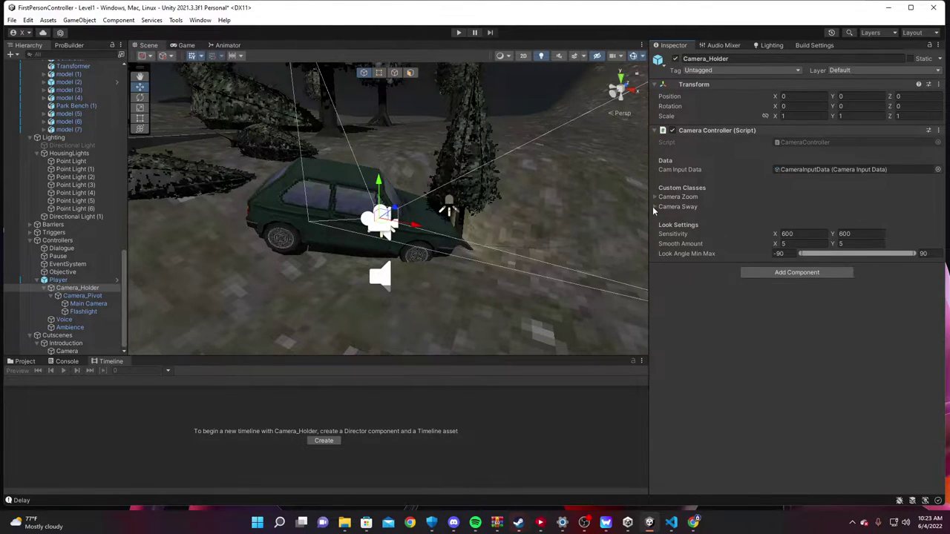
left_click(653, 207)
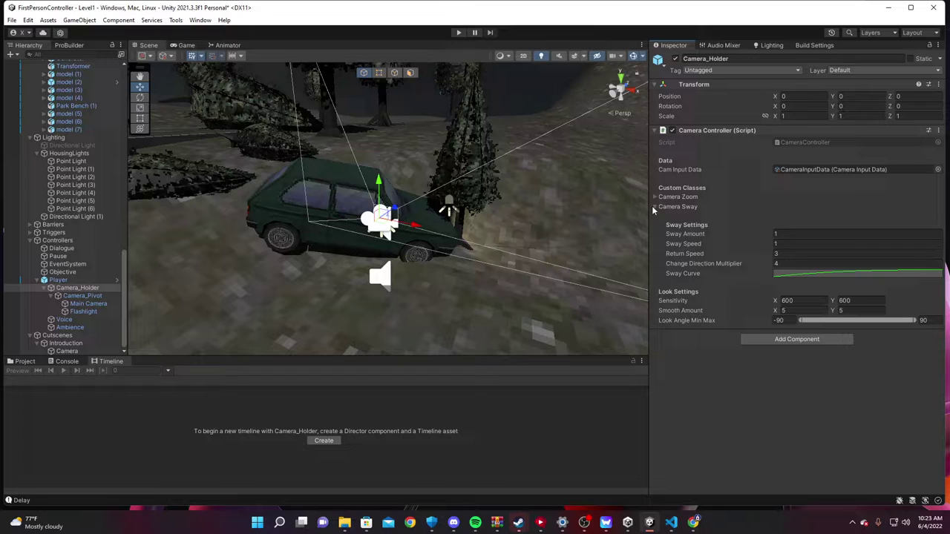
left_click(653, 206)
- Check Camera_Pivot, and examine the Main Camera's PSX Effects and Camera Breathing settings
left_click(87, 297)
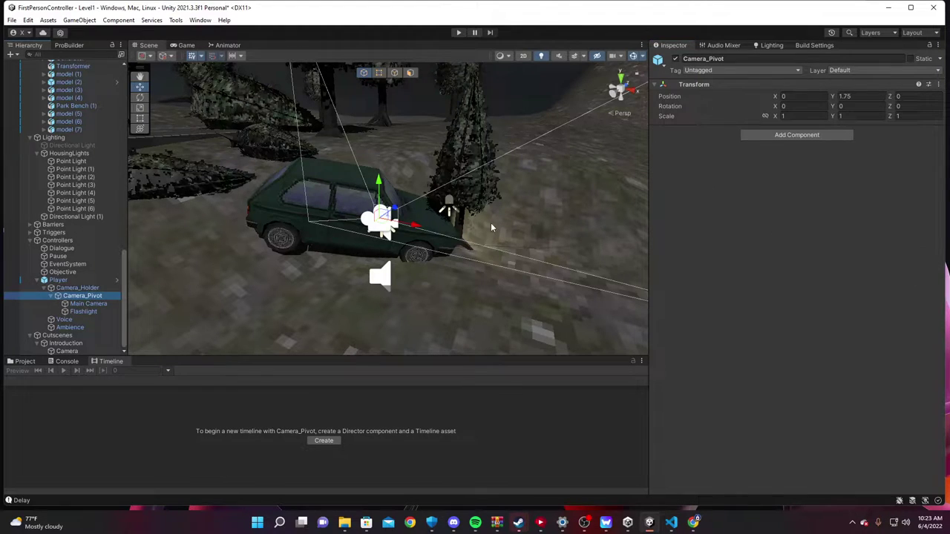
left_click(81, 288)
left_click(89, 304)
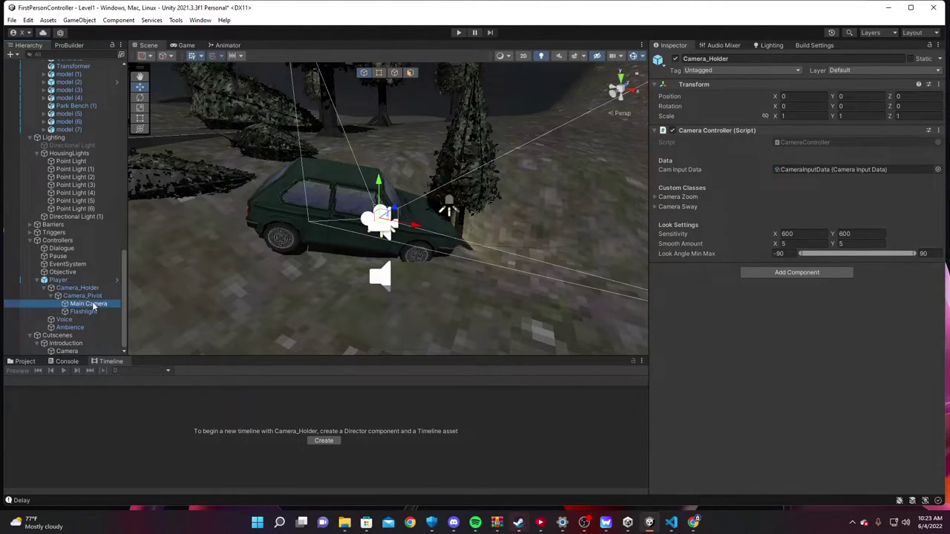
scroll(703, 297, "down", 10)
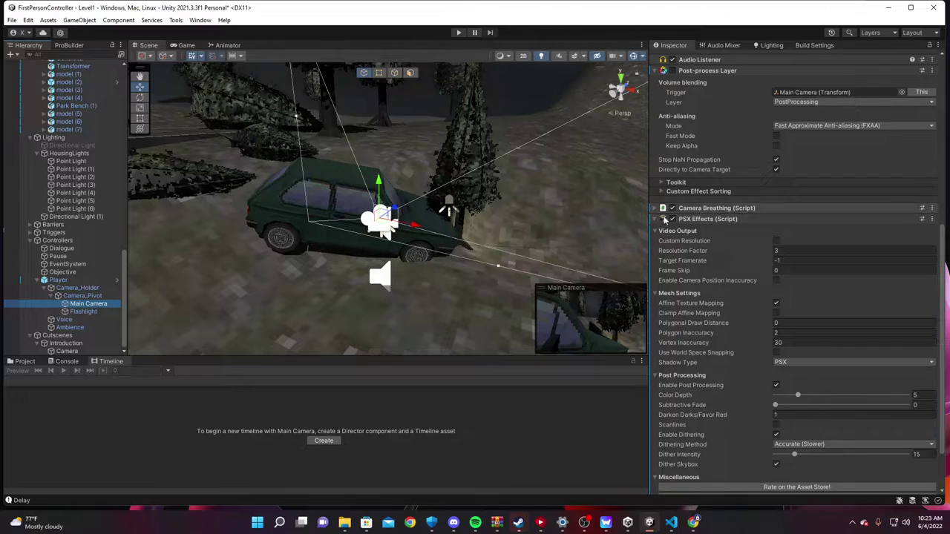
left_click(656, 210)
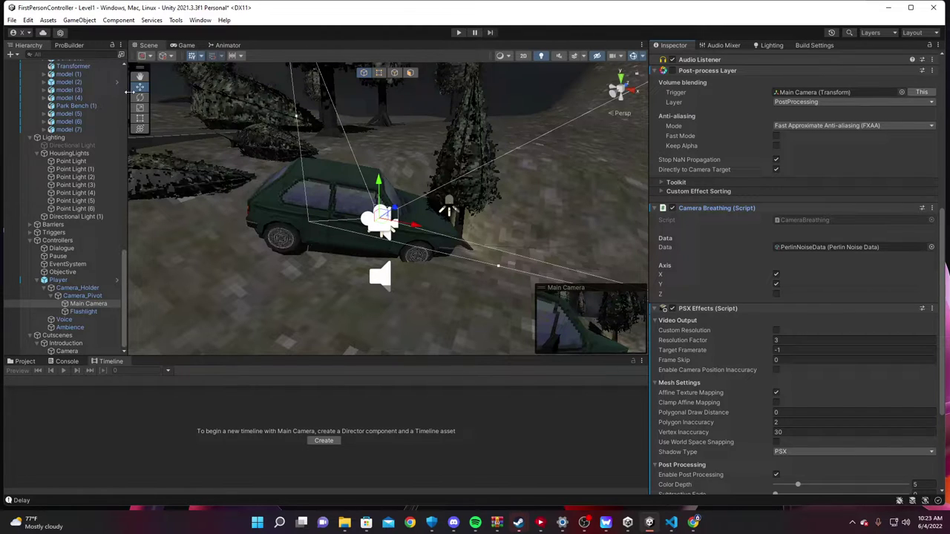
- Select the Player object and run the level in Play mode
left_click(77, 288)
left_click(58, 279)
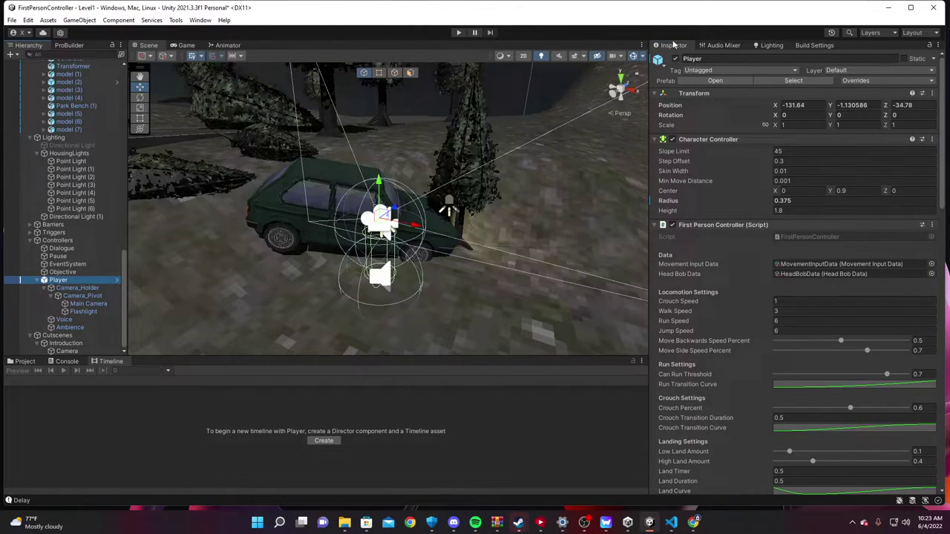
left_click(458, 32)
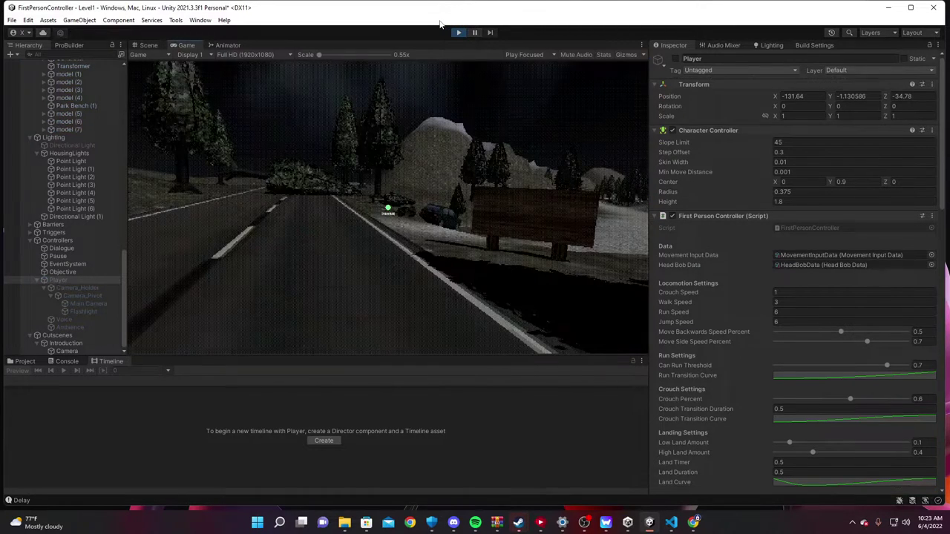
- Play-test the introduction cutscene through to the "Find Help" objective and stop Play mode
key("w")
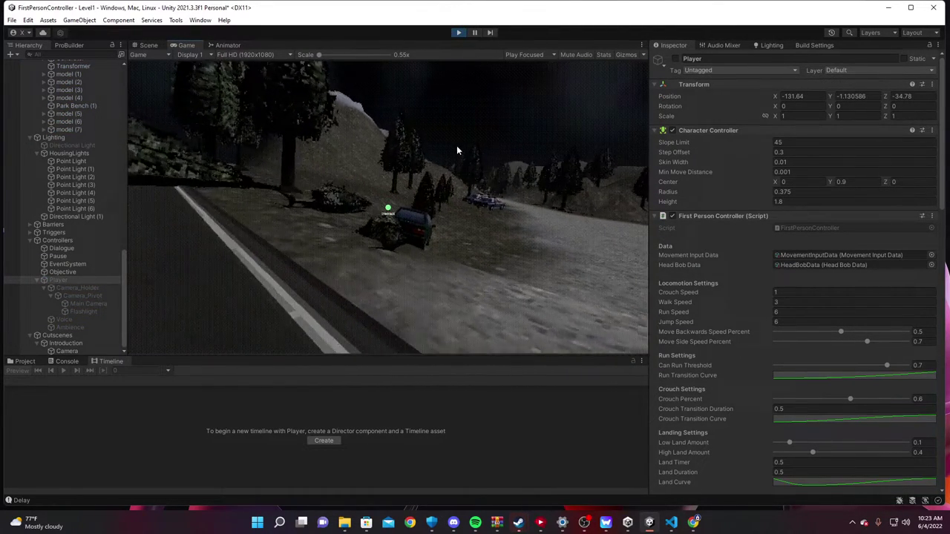
key("w")
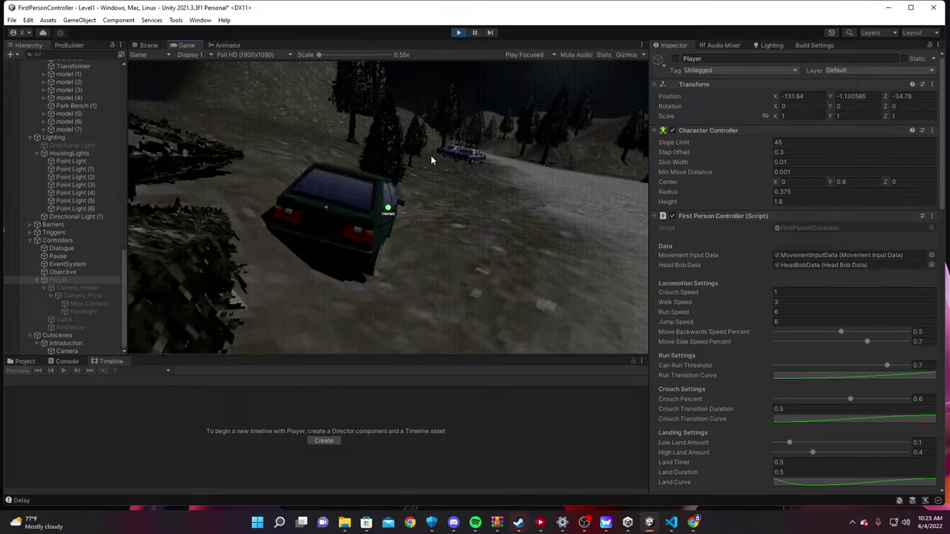
key("w")
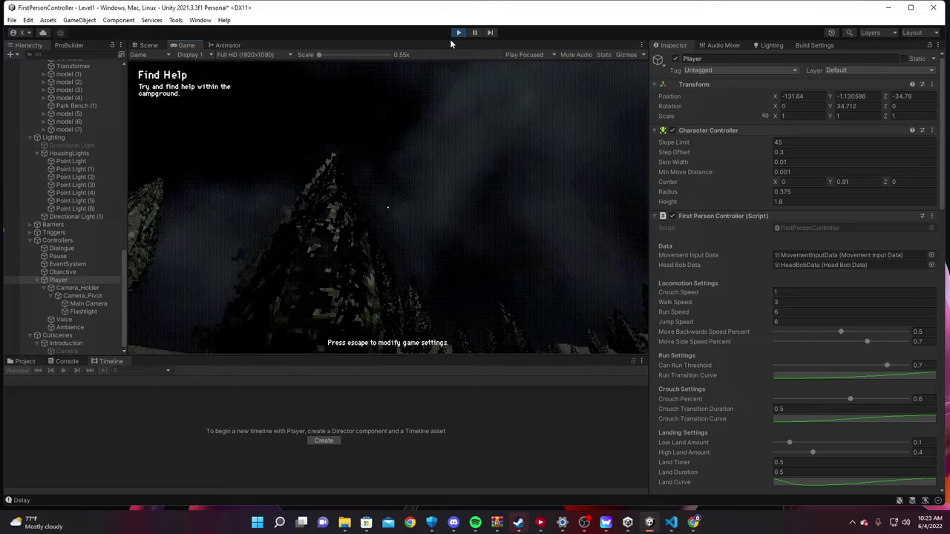
left_click(456, 34)
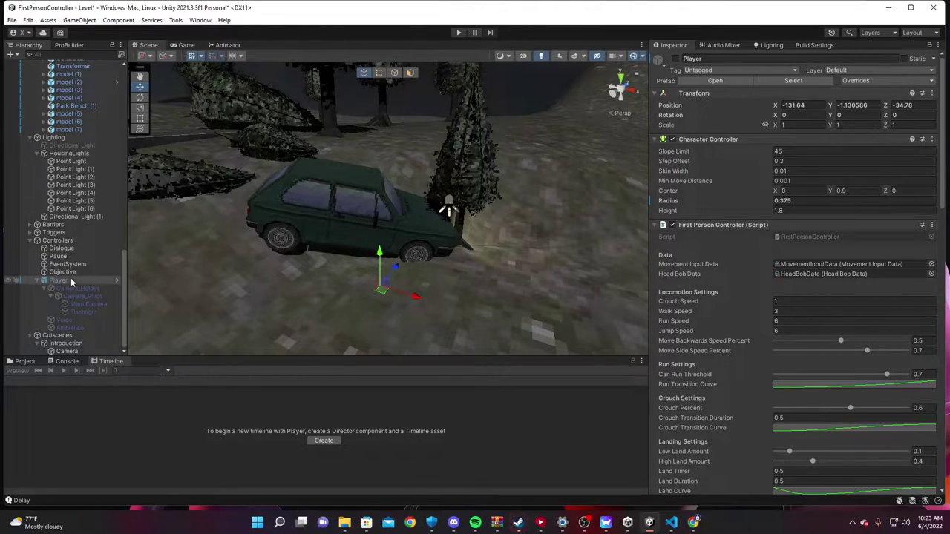
- Review the Player's components down to its Ambience Controller, and inspect the Dialogue Controller on the Dialogue object
scroll(709, 234, "down", 10)
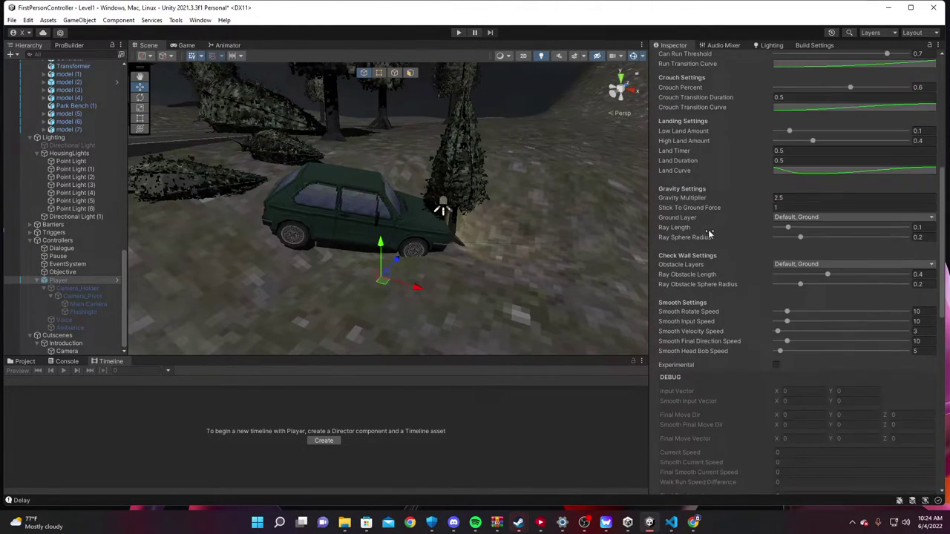
scroll(710, 233, "down", 15)
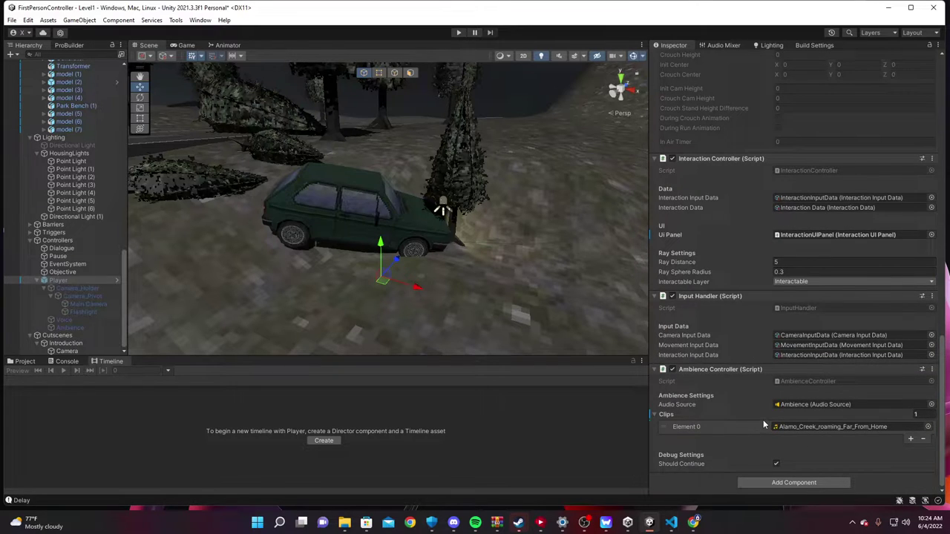
left_click(60, 248)
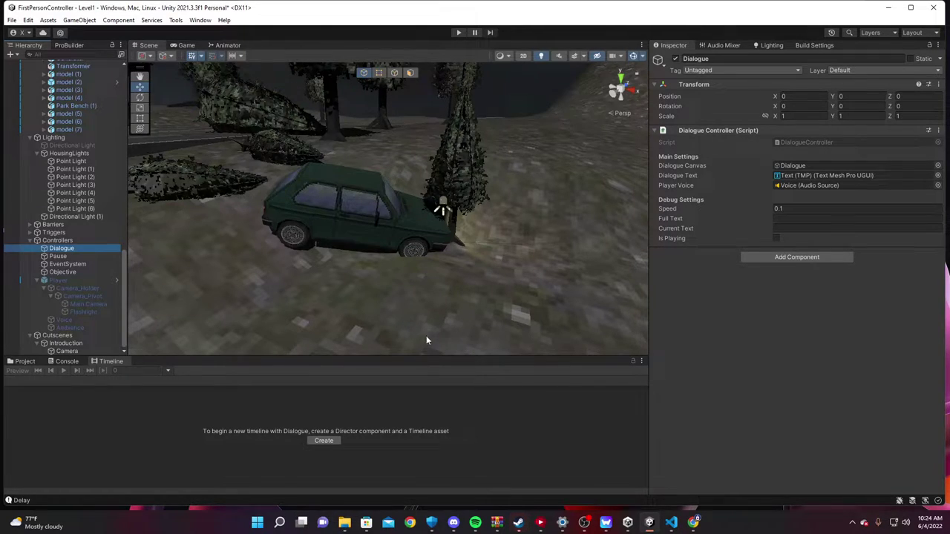
right_click_drag(426, 336, 456, 227)
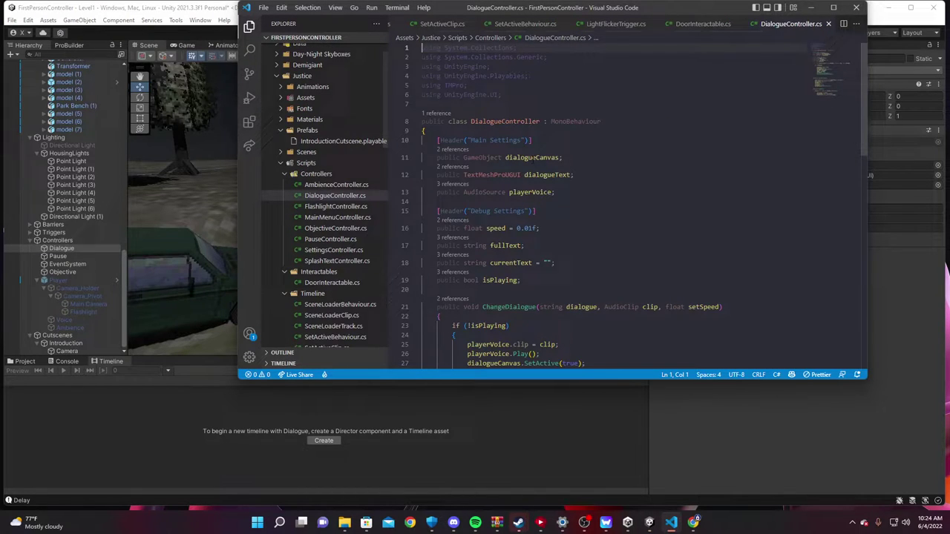
- Read the ChangeDialogue, WaitForDialogue and TypeText methods of DialogueController.cs in Visual Studio Code, and return to Unity
scroll(535, 157, "down", 3)
scroll(535, 157, "up", 2)
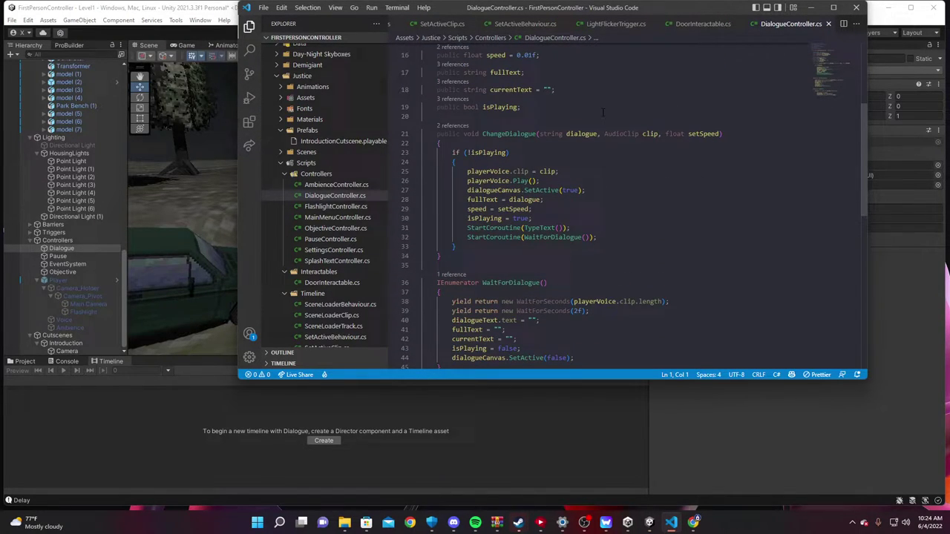
scroll(603, 112, "down", 4)
scroll(551, 195, "up", 3)
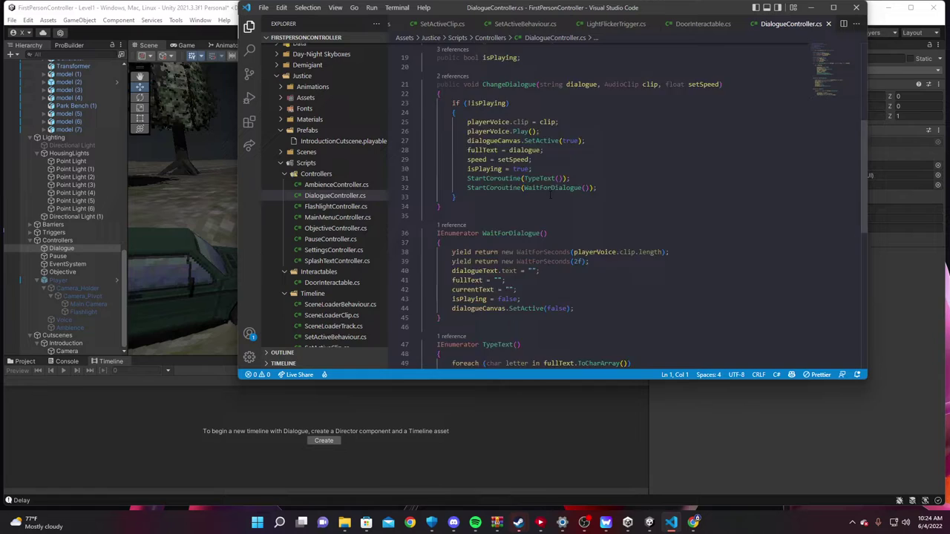
scroll(550, 195, "up", 3)
scroll(570, 351, "down", 4)
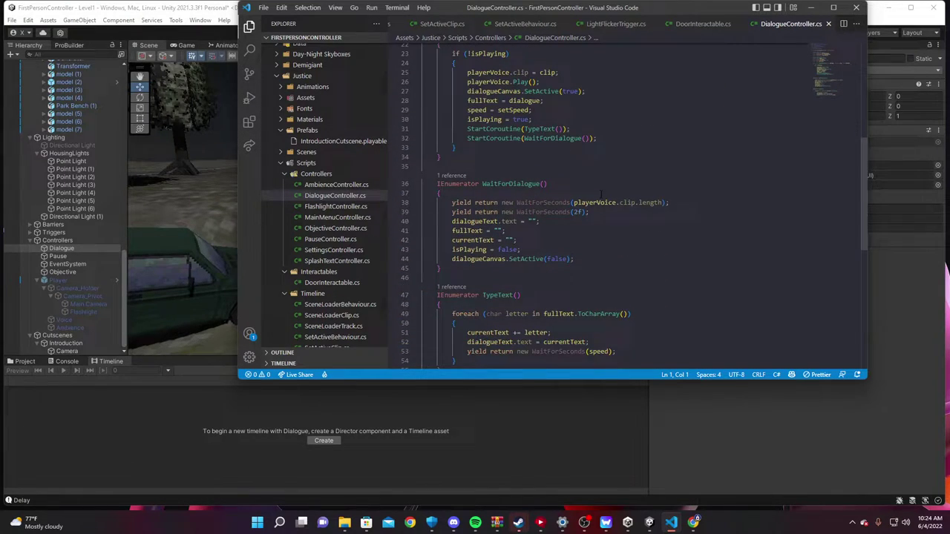
scroll(600, 155, "up", 4)
left_click(812, 8)
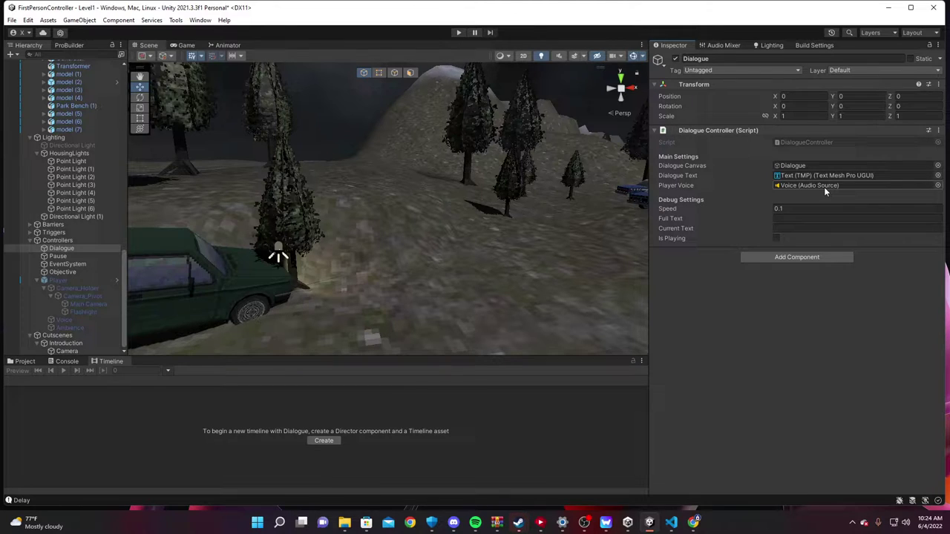
- Set the output of the Player's Voice audio source to the SFX (Master) mixer group
left_click(82, 319)
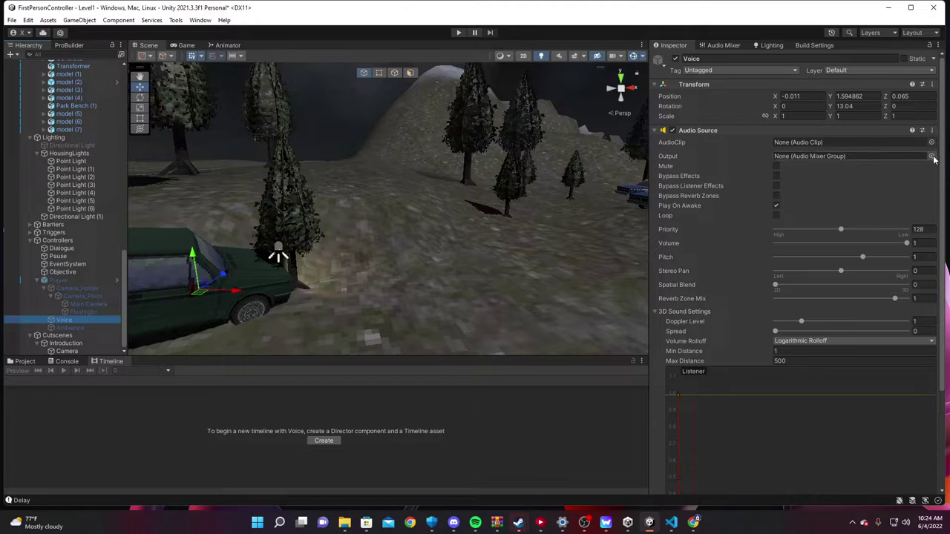
left_click(932, 156)
double_click(506, 201)
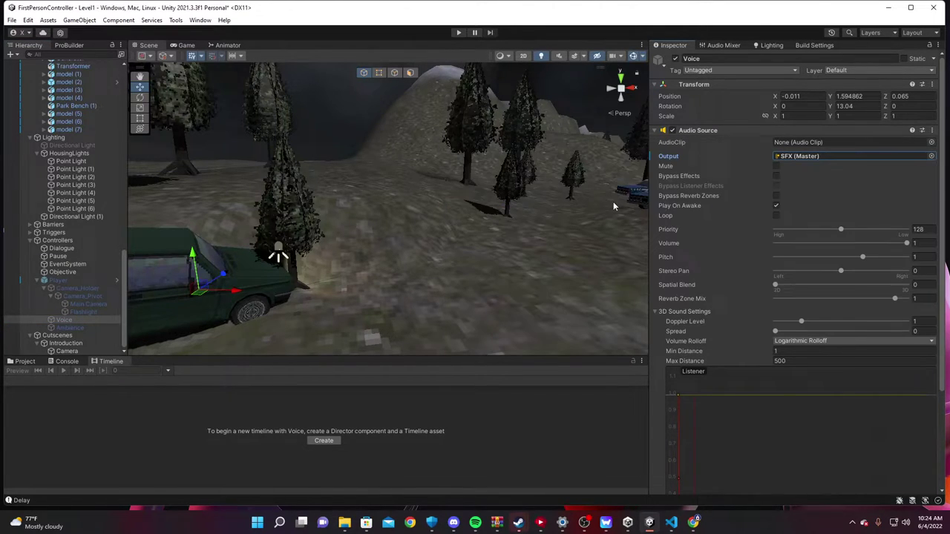
- Check the Flashlight's light and controller settings, and examine the Introduction cutscene's Playable Director bindings and timeline tracks
left_click(83, 311)
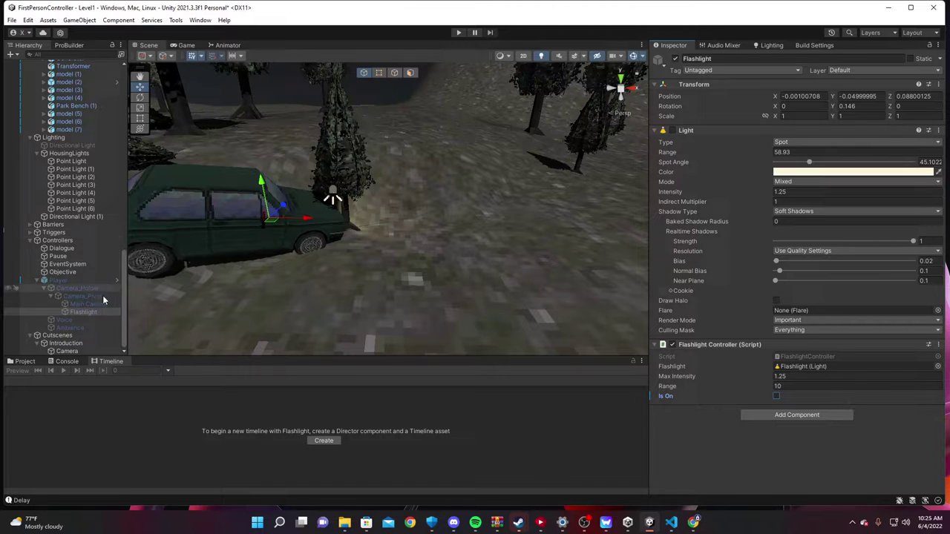
left_click(80, 344)
right_click_drag(475, 178, 346, 157)
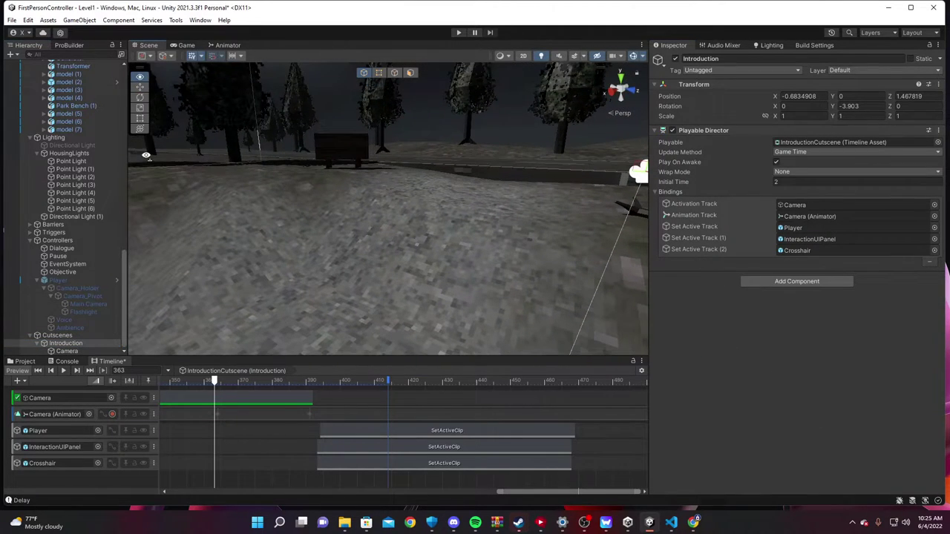
scroll(324, 183, "down", 4)
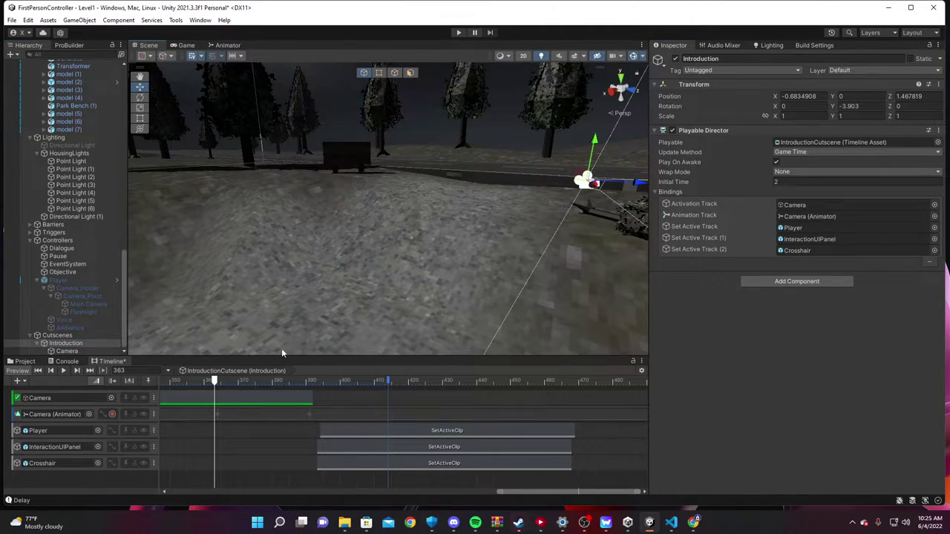
right_click_drag(282, 350, 322, 164)
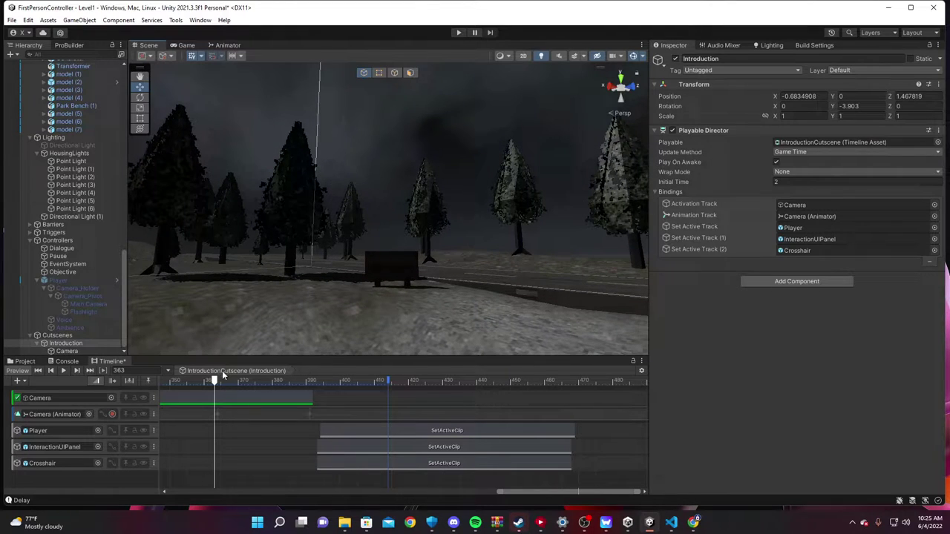
right_click_drag(305, 238, 363, 350)
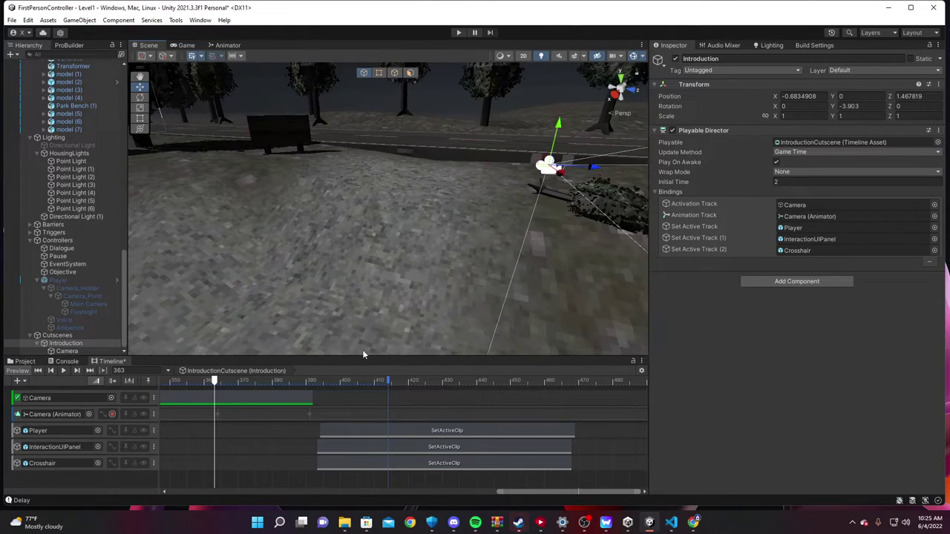
- Examine the SetActiveClip on the Player track and read the SetActiveClip.cs and SetActiveBehaviour.cs scripts in Visual Studio Code
left_click(407, 435)
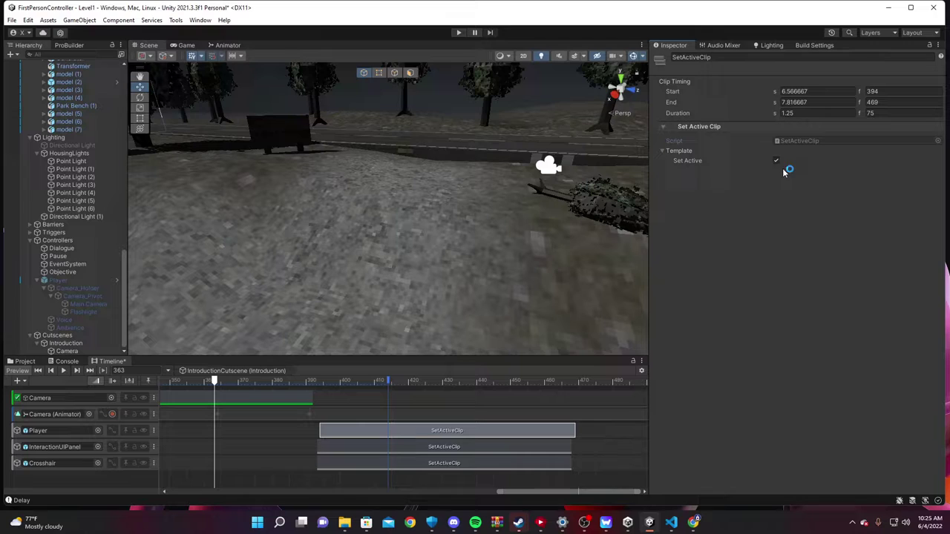
key("alt+Tab")
scroll(634, 216, "down", 4)
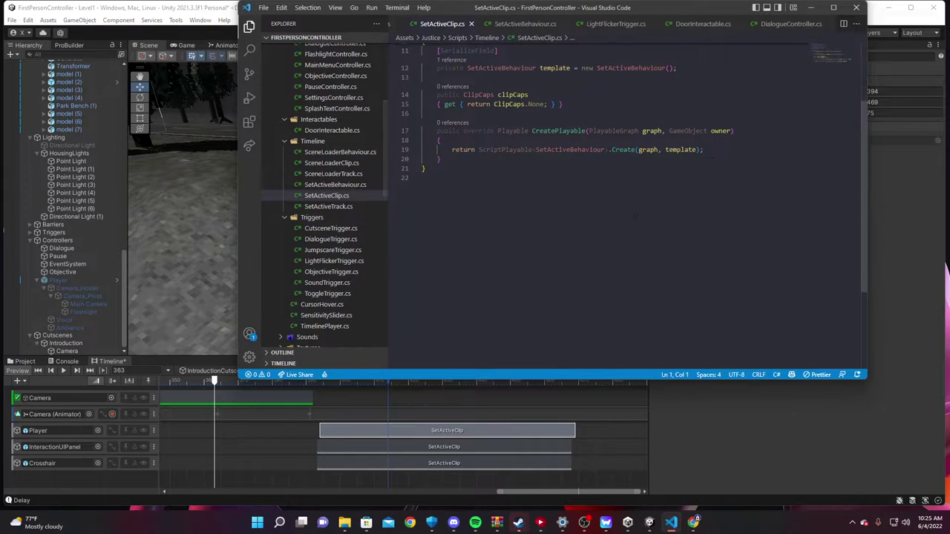
left_click(336, 185)
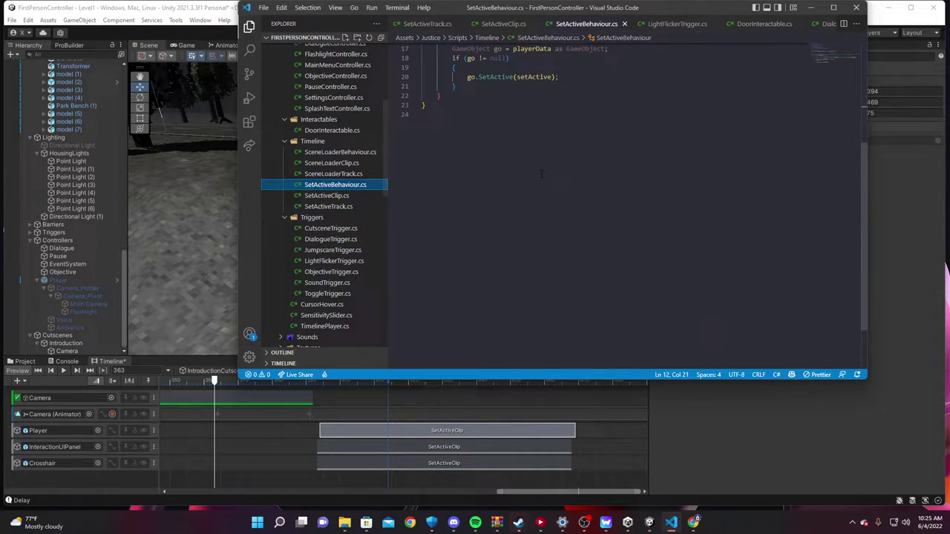
left_click(806, 431)
right_click_drag(312, 204, 239, 151)
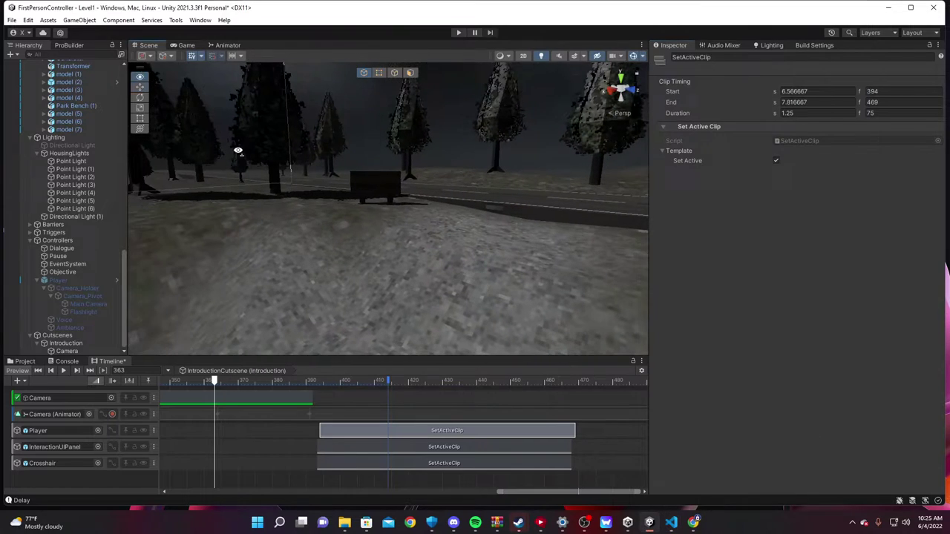
- Deactivate the Crosshair and InteractionUIPanel objects under the UI Canvas
left_click(59, 281)
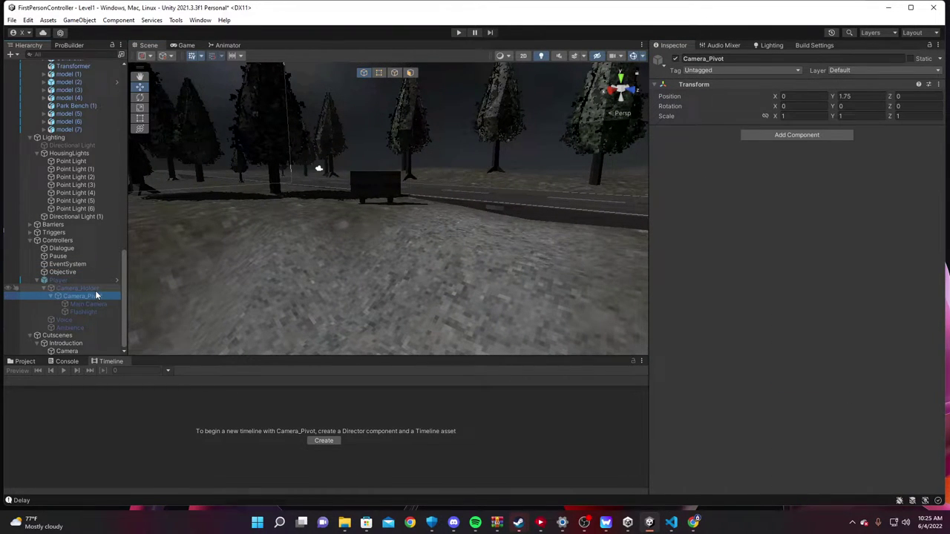
left_click(88, 280)
scroll(92, 199, "up", 10)
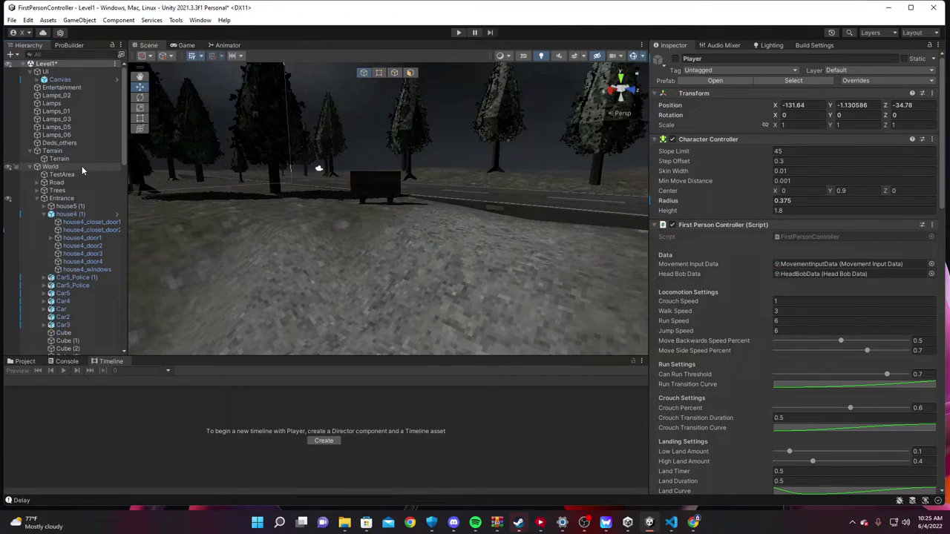
left_click(43, 80)
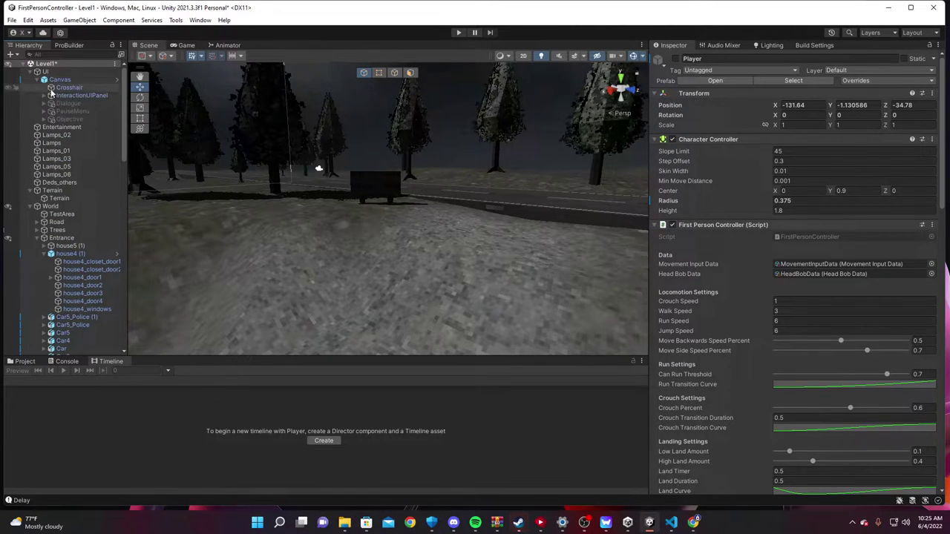
left_click(81, 95)
left_click(69, 88, "ctrl")
left_click(675, 59)
- Run the level in Play mode through the introduction cutscene and try the flashlight
right_click_drag(389, 187, 221, 223)
key("w")
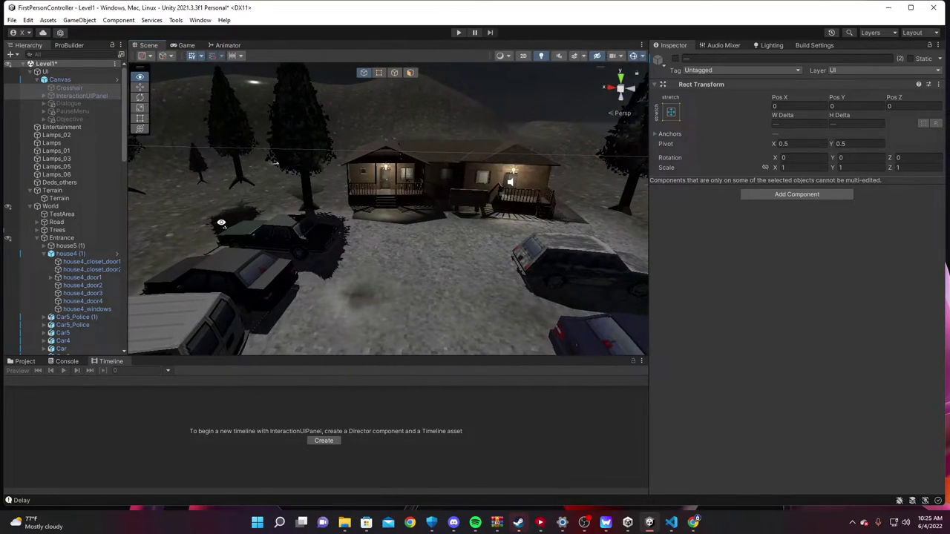
left_click(459, 34)
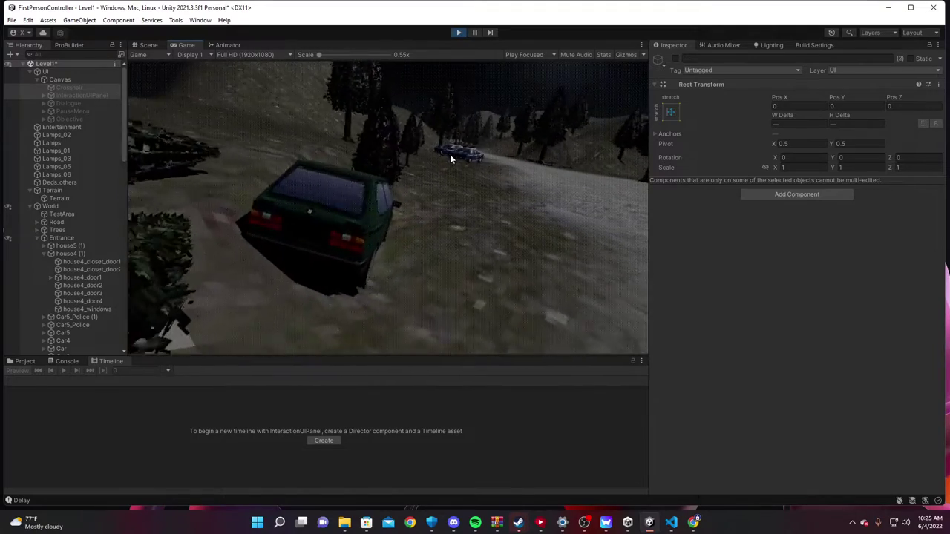
key("f")
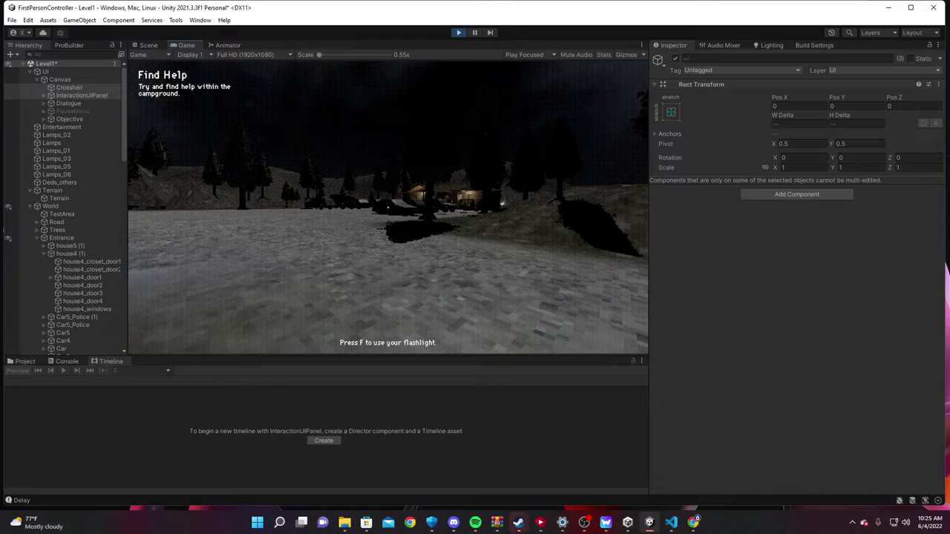
- Walk the player past the parked cars to the lit cabin and try its front door
key("w")
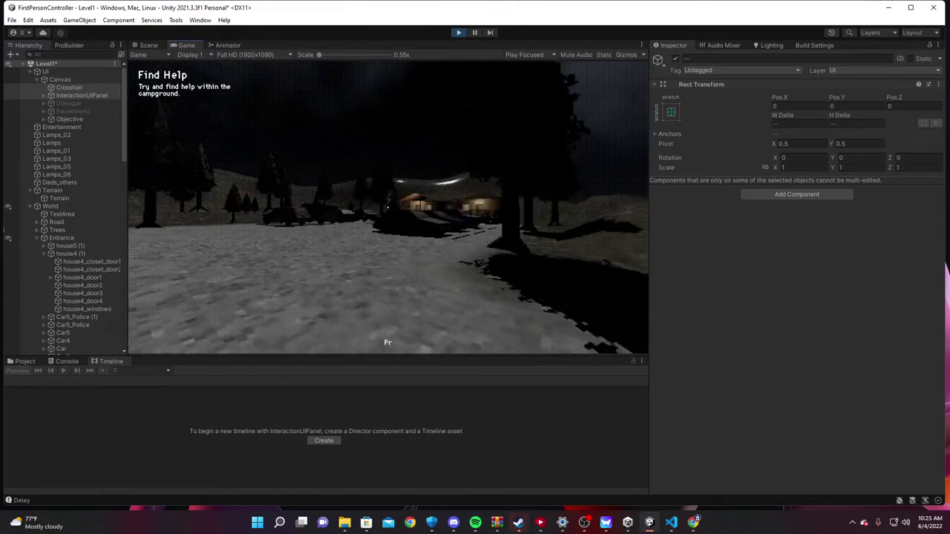
key("w")
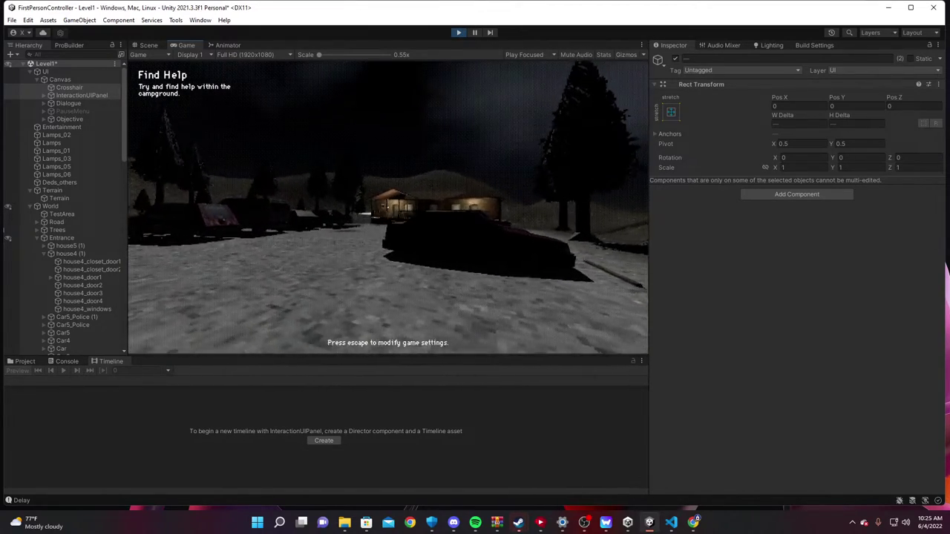
key("w")
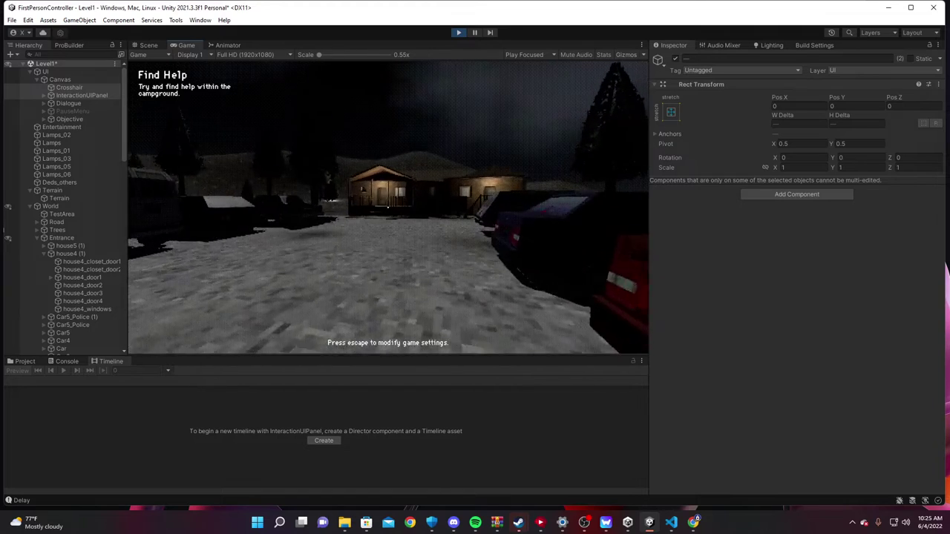
key("w")
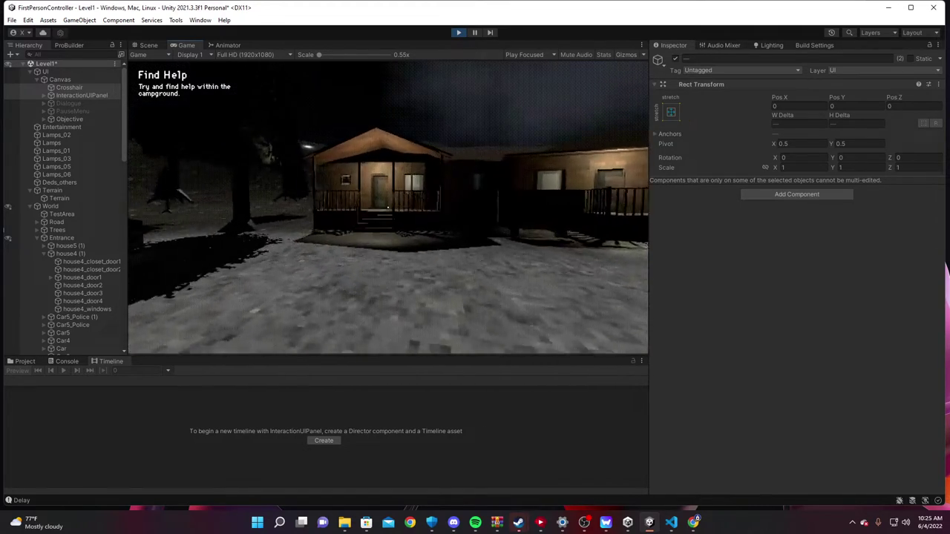
key("w")
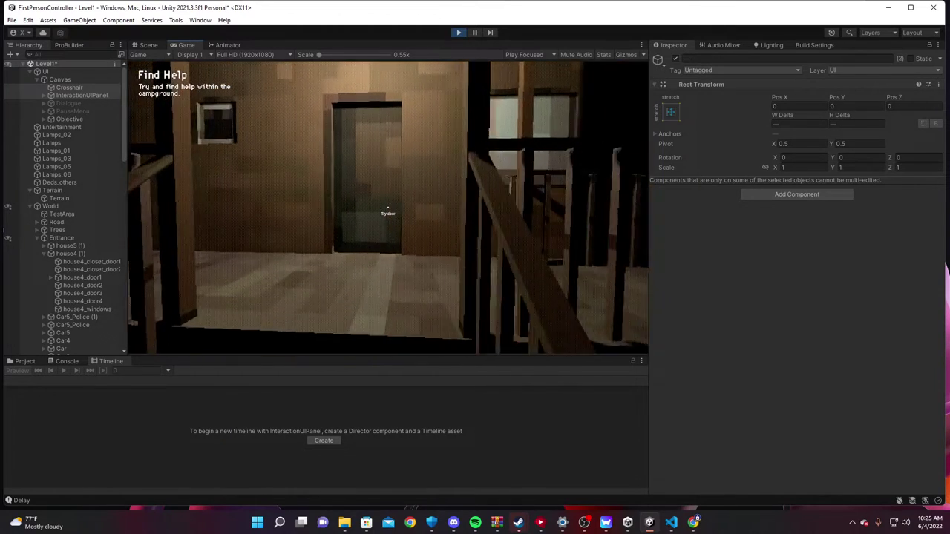
key("w")
key("e")
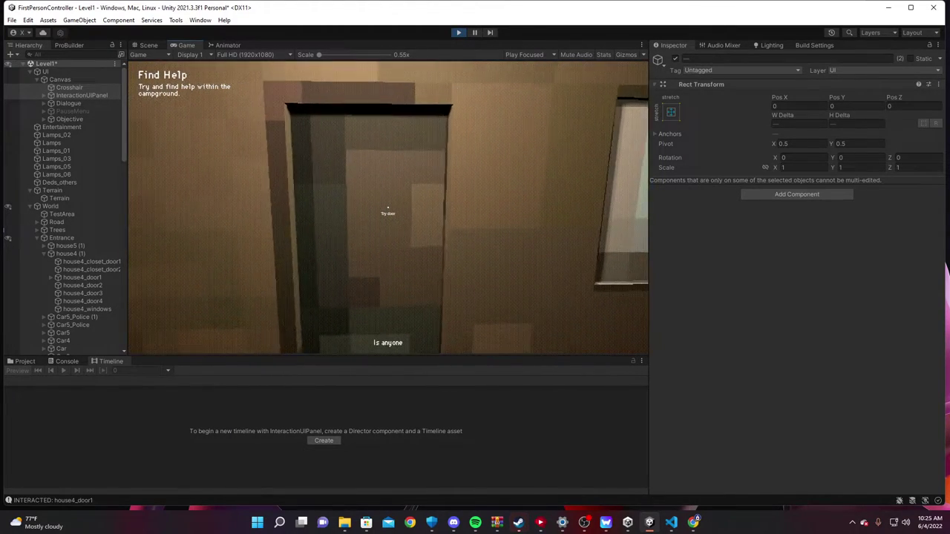
- Walk the player away from the cabin door and along the campground road through the dialogue trigger
key("s")
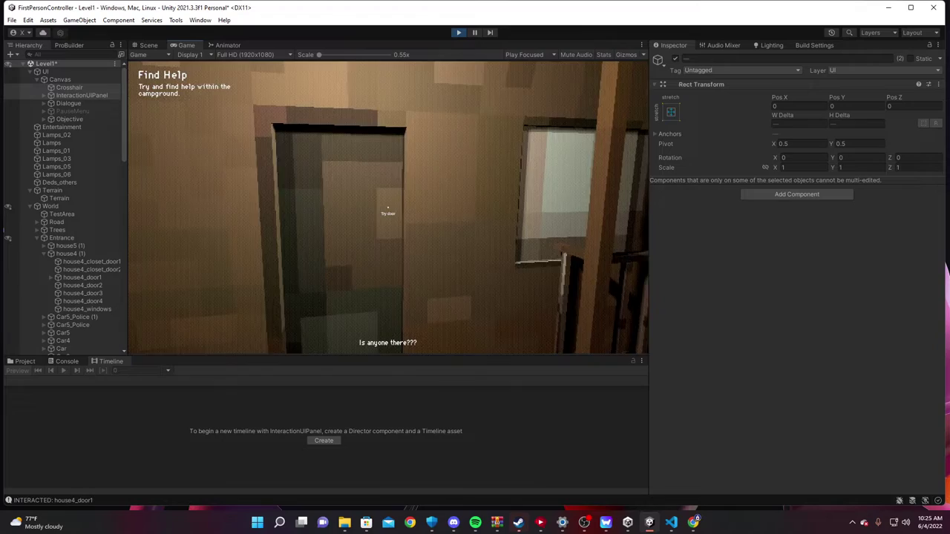
key("w")
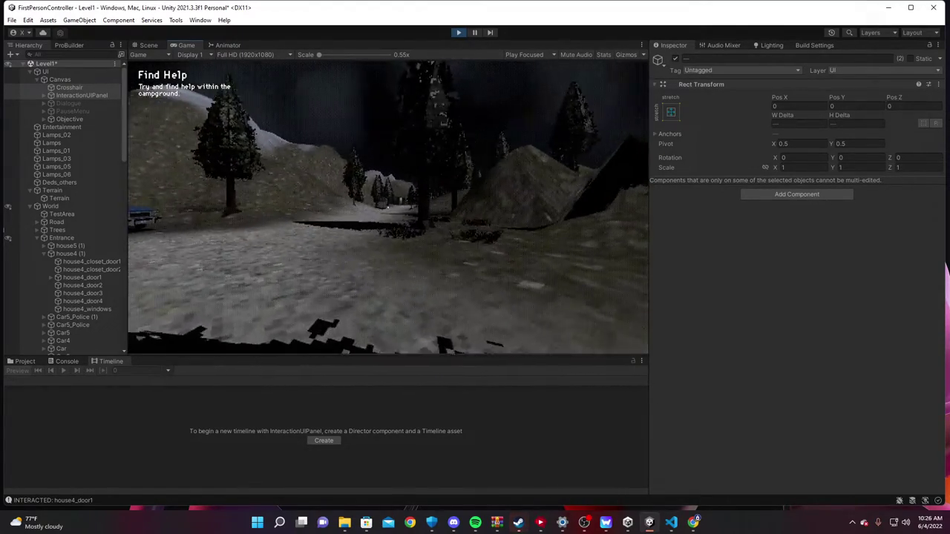
key("w")
key("w")
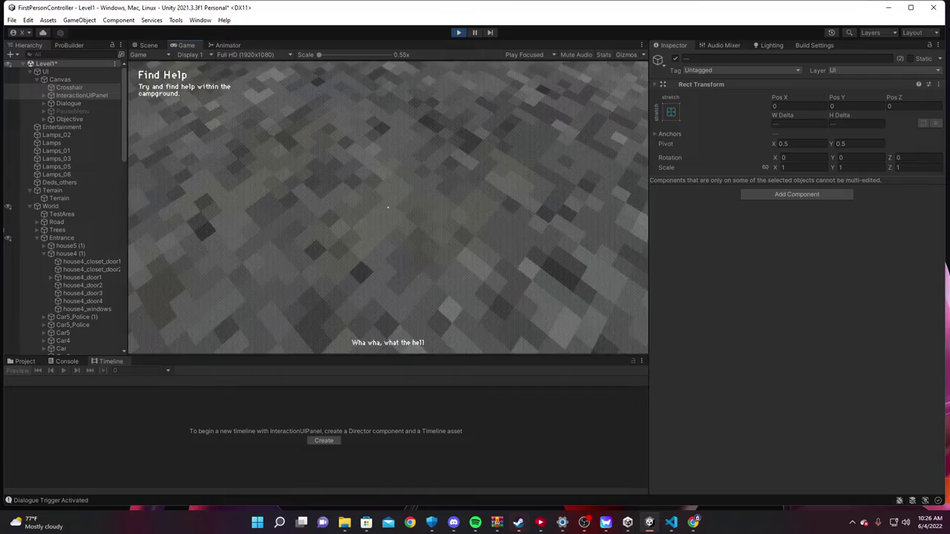
key("w")
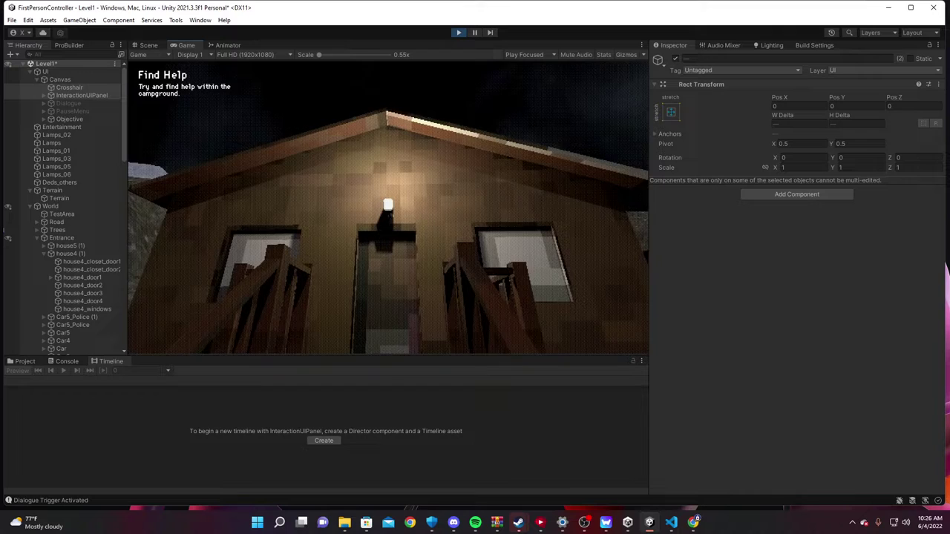
- Open the front door of the second lit cabin, look around its living room and walk back out to the campground
key("w")
key("e")
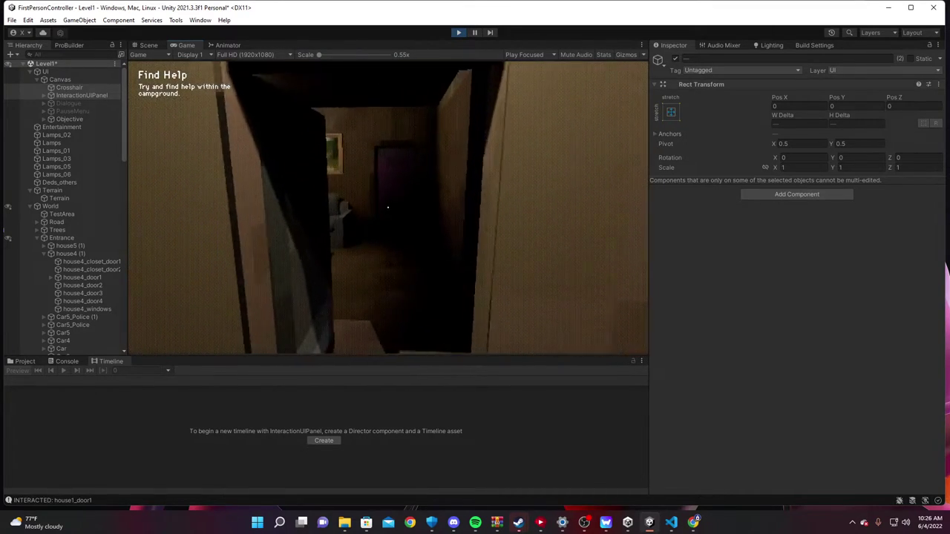
key("w")
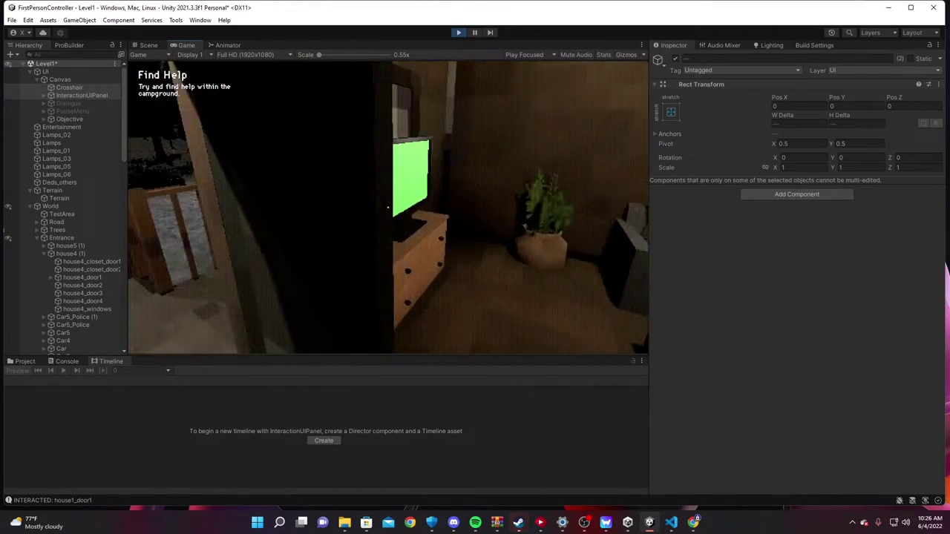
key("w")
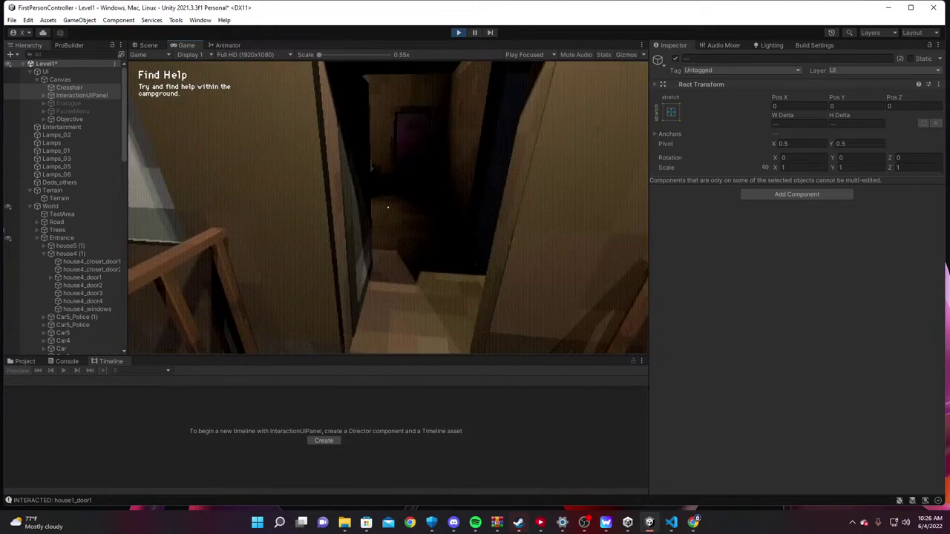
key("w")
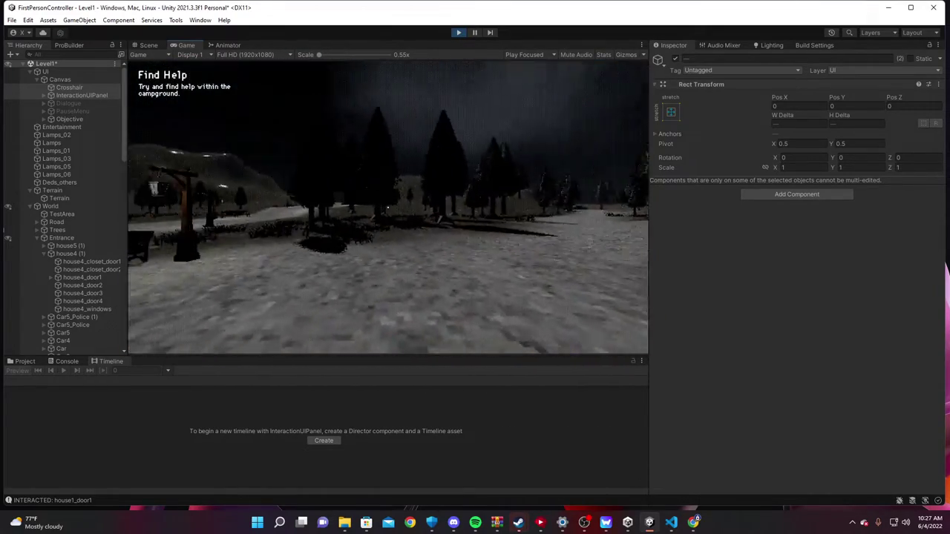
- Check the in-game pause menu and its PauseMenu object, and exit Play mode
key("Escape")
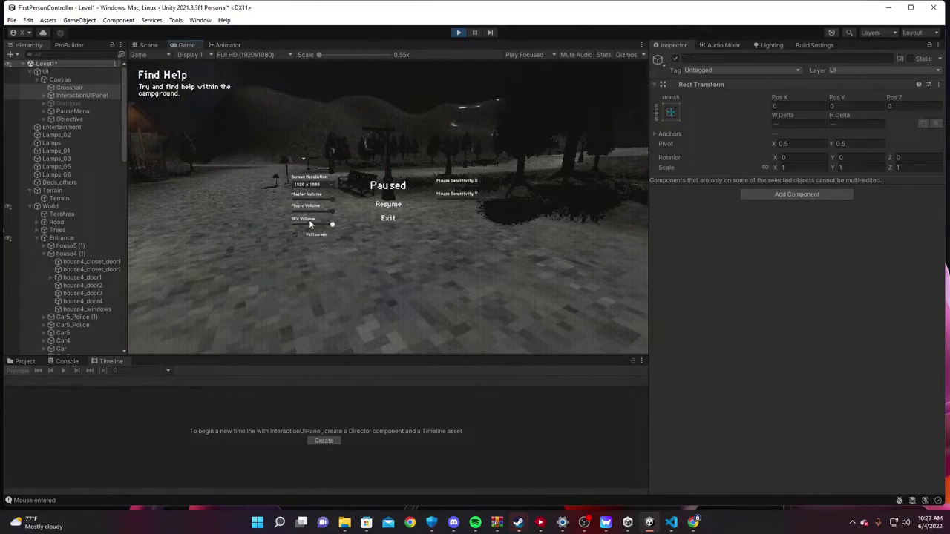
left_click(72, 112)
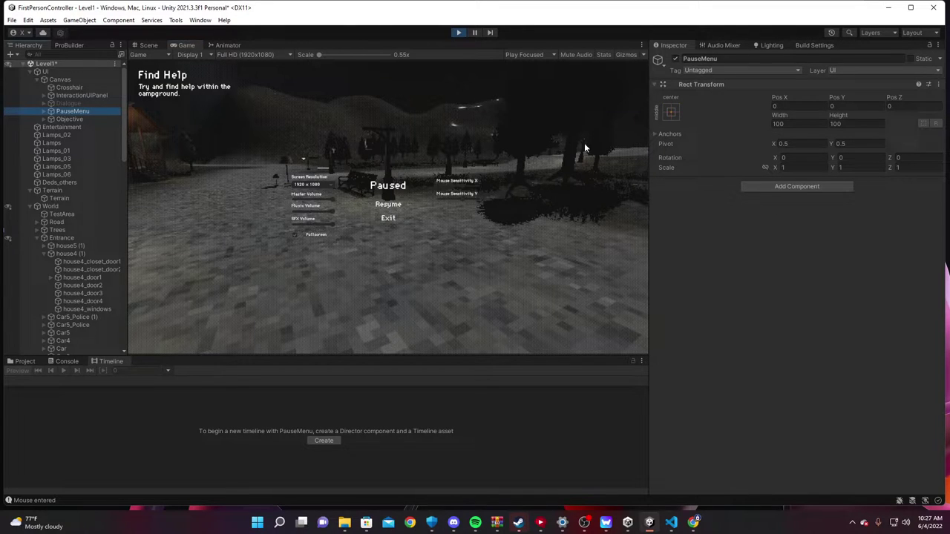
left_click(458, 32)
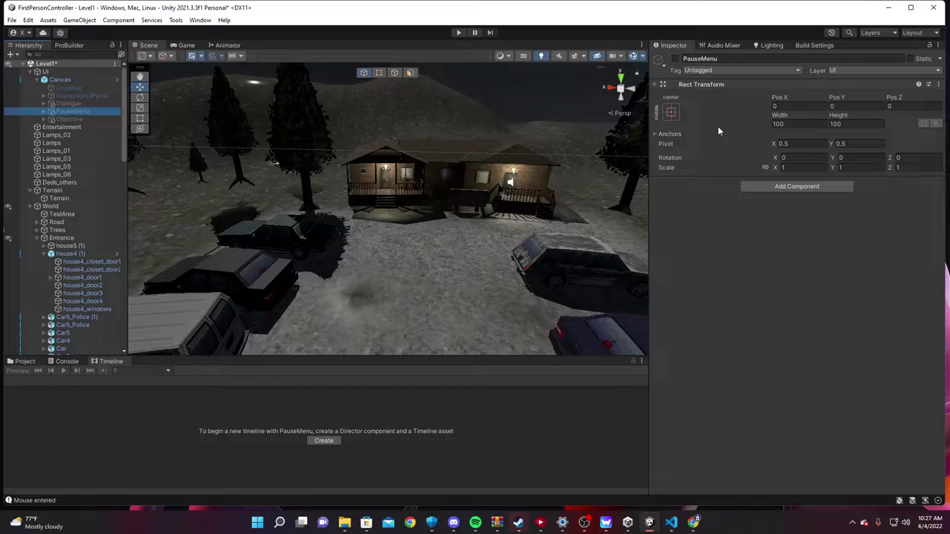
- Select the Pause object under Controllers and read the PauseController.cs script in Visual Studio Code
scroll(98, 230, "down", 10)
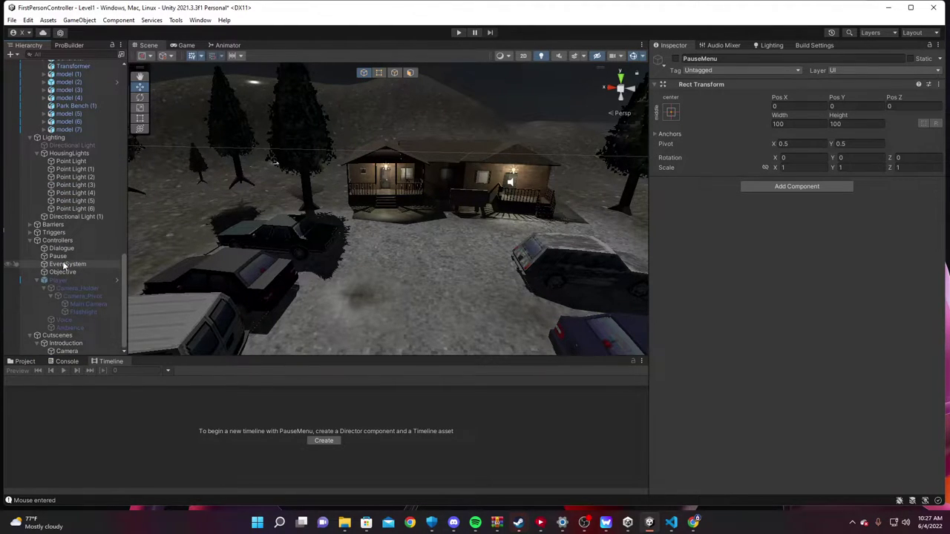
left_click(59, 257)
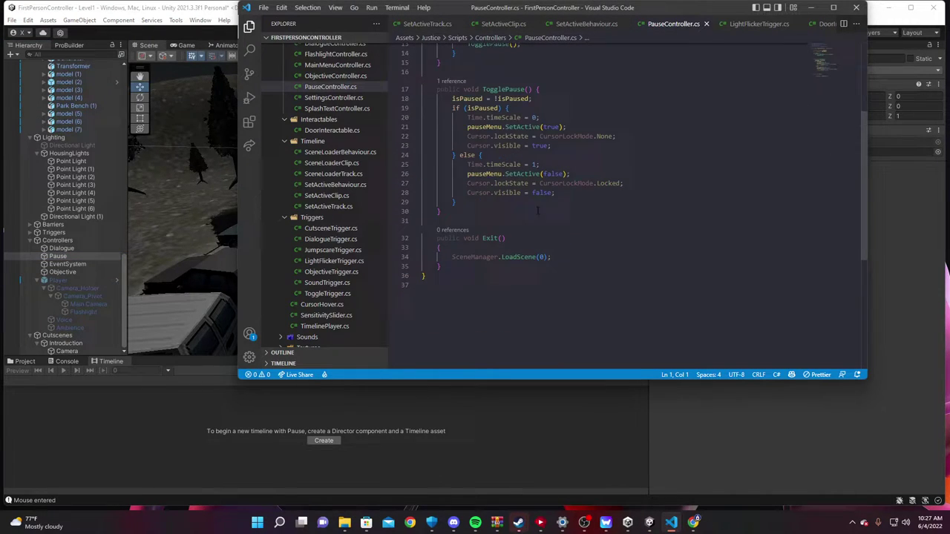
scroll(594, 198, "up", 3)
scroll(584, 201, "up", 2)
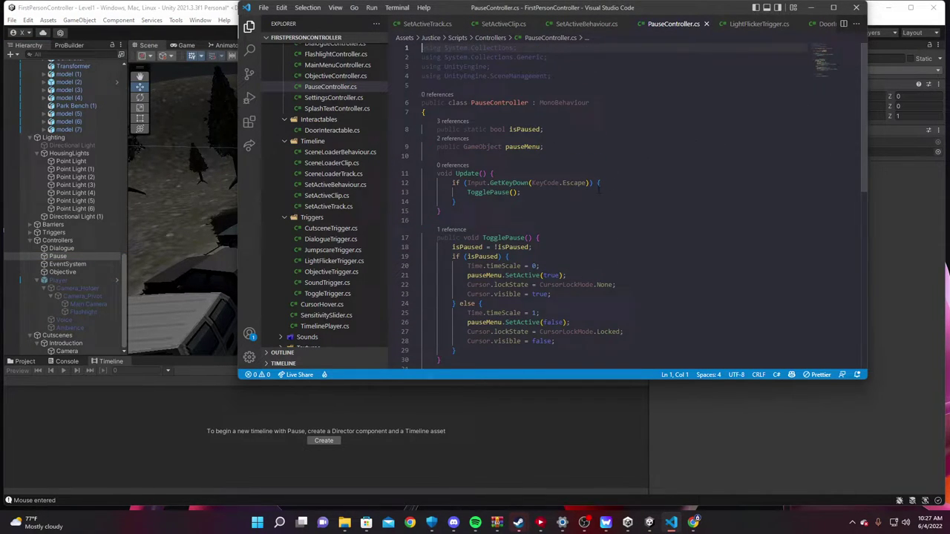
left_click(811, 8)
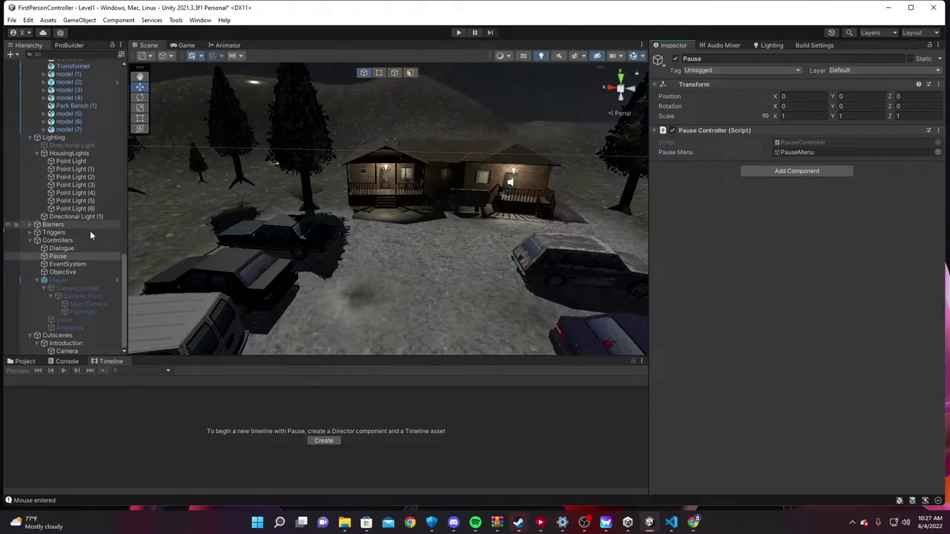
- Expand the Settings group inside PauseMenu and examine the Sensitivity object's Sensitivity Slider script
scroll(59, 237, "up", 10)
scroll(67, 248, "up", 8)
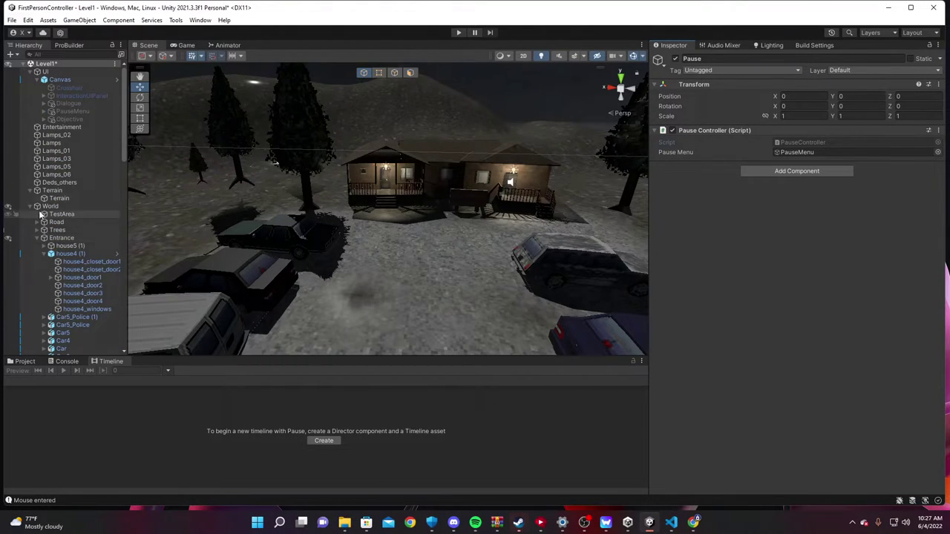
left_click(45, 111)
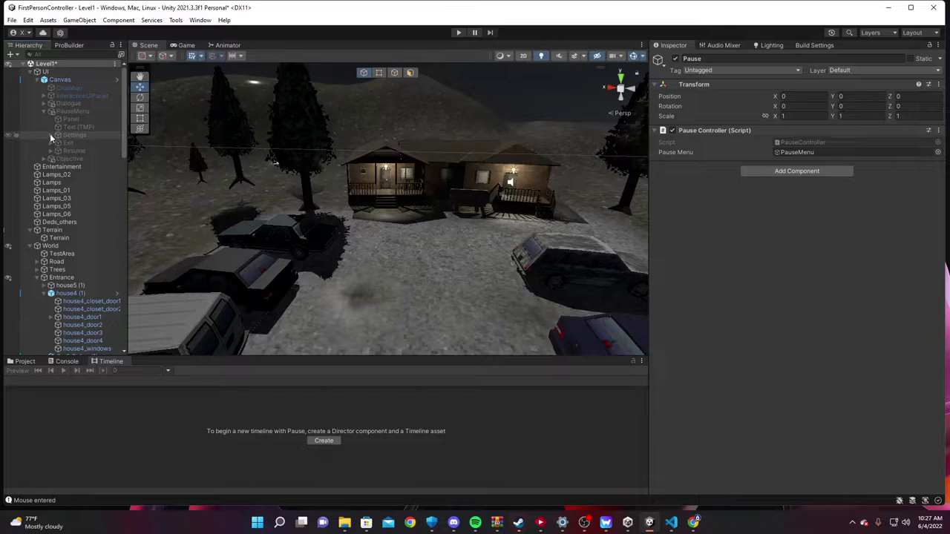
left_click(51, 135)
left_click(94, 198)
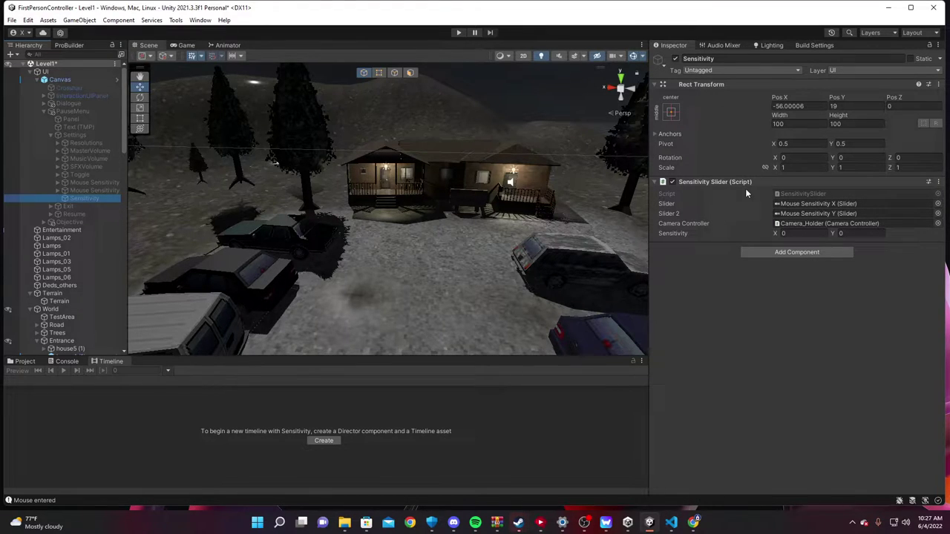
- Examine the Objective Controller script on the Objective object under Controllers
right_click_drag(408, 209, 3, 222)
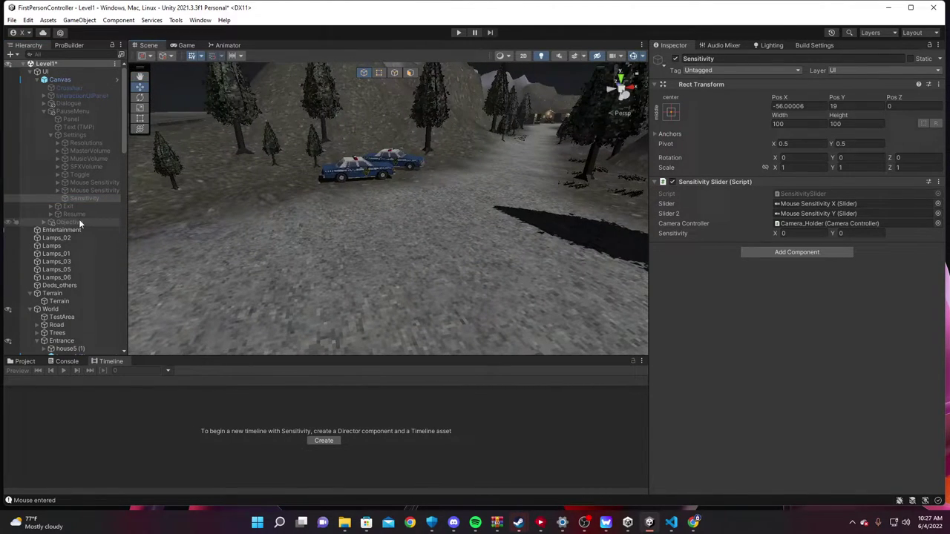
scroll(97, 201, "down", 15)
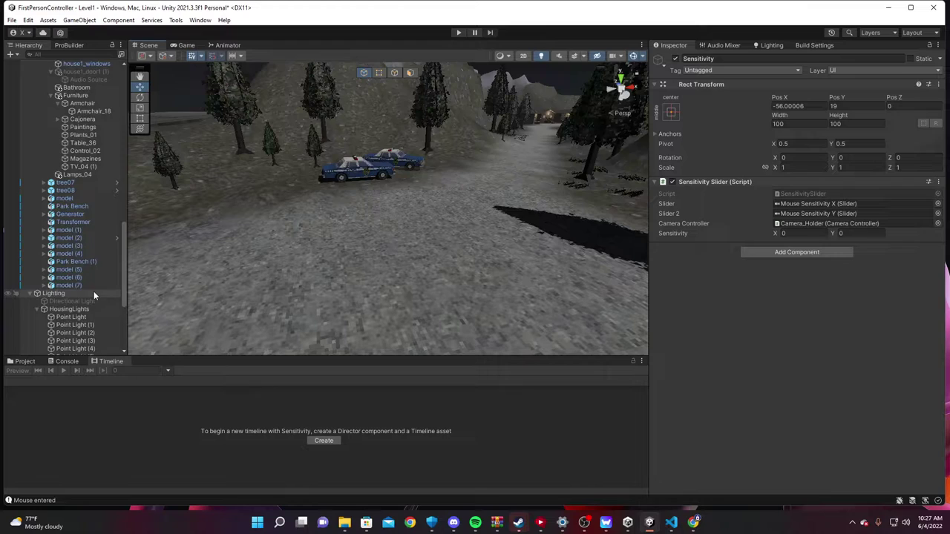
scroll(89, 304, "down", 5)
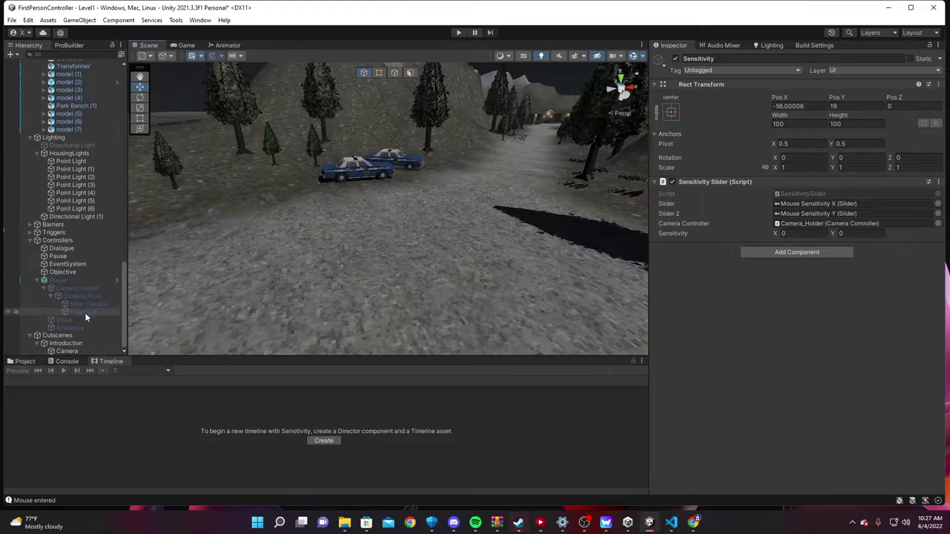
left_click(67, 272)
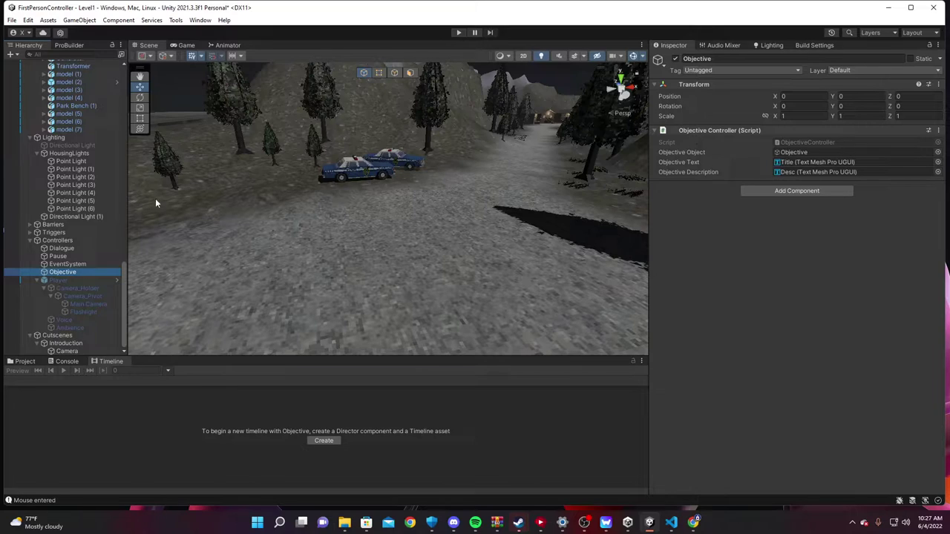
- Select all Barrier objects in the Barriers group and examine how their colliders line the road and parking area
left_click(32, 225)
left_click(78, 241)
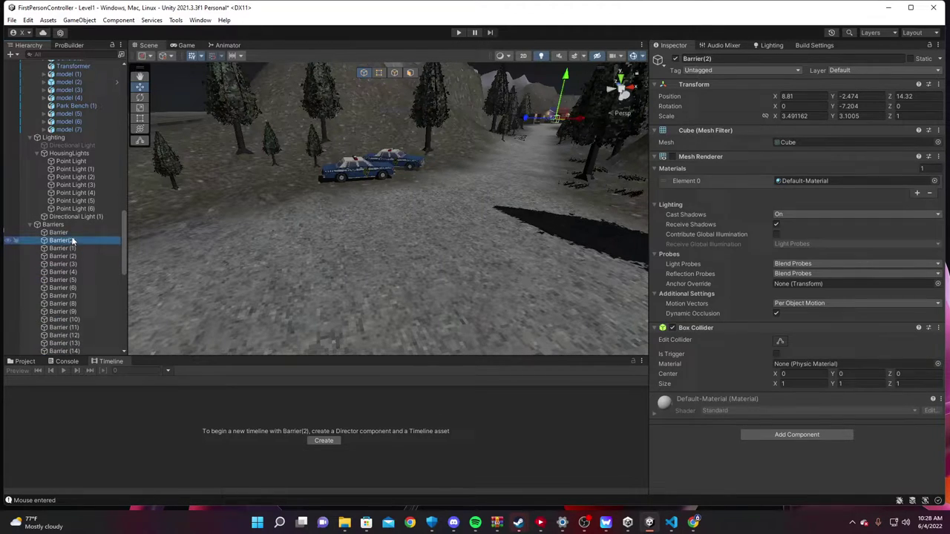
scroll(90, 254, "down", 8)
scroll(89, 267, "down", 5)
left_click(85, 225, "shift")
right_click_drag(208, 227, 542, 290)
left_click_drag(542, 291, 588, 346, "alt")
right_click_drag(588, 347, 416, 221)
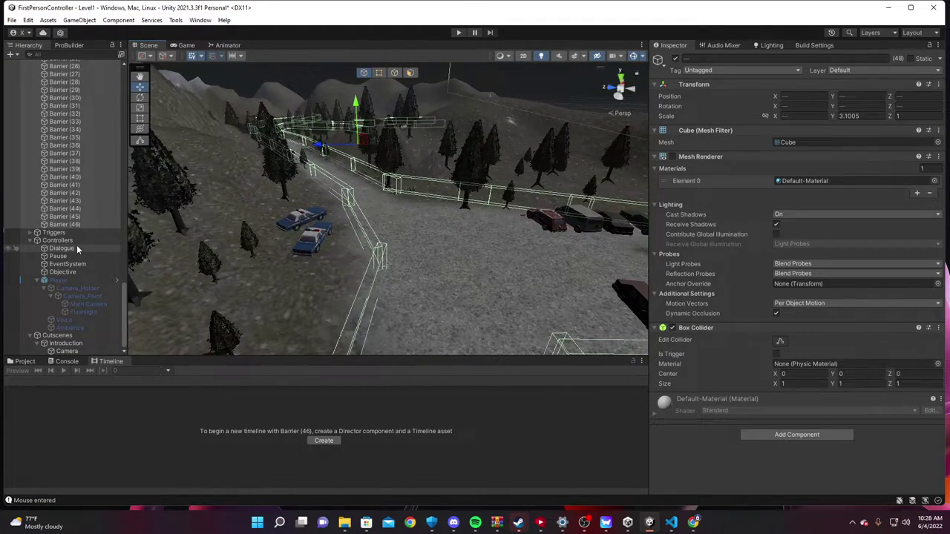
- Collapse the HousingLights, World and Canvas groups in the Hierarchy
scroll(76, 248, "up", 10)
left_click(73, 341)
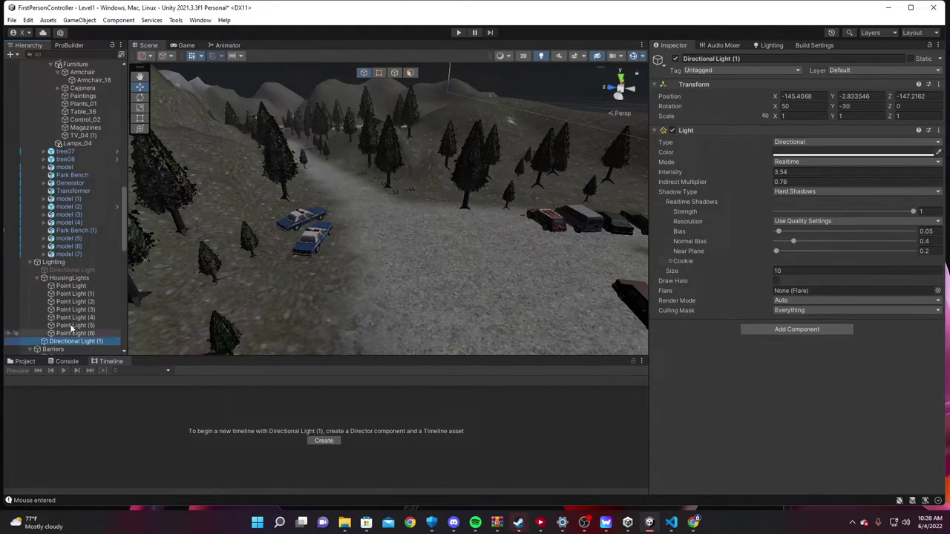
left_click(44, 278)
scroll(37, 282, "down", 15)
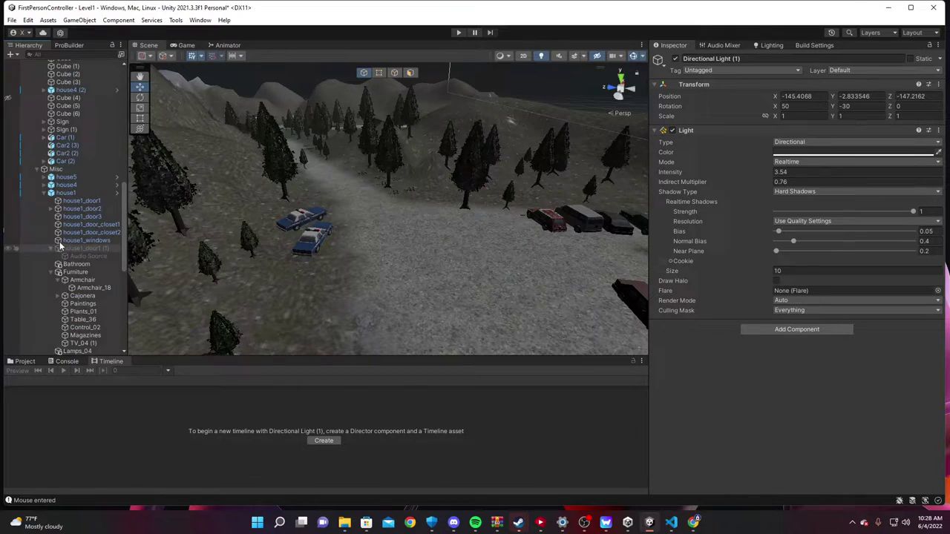
left_click(36, 250)
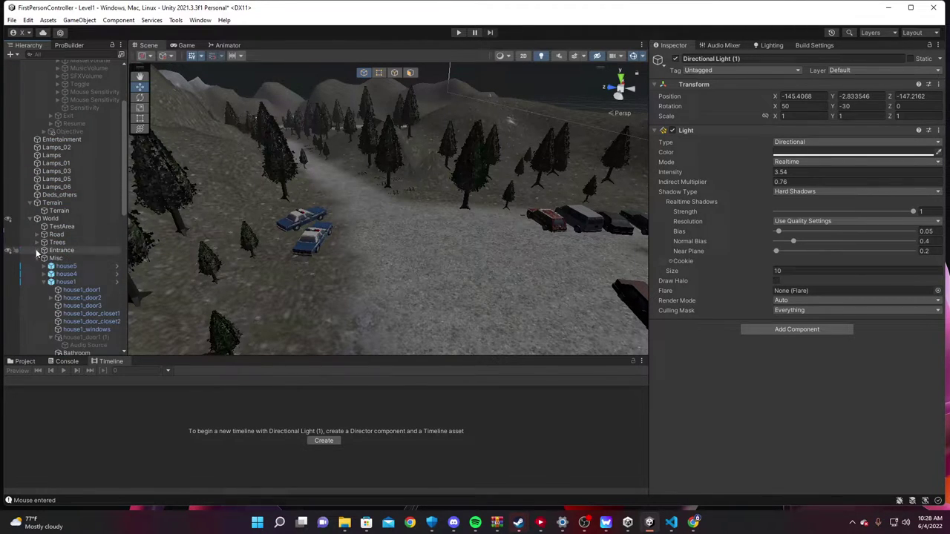
left_click(27, 220)
left_click(30, 218)
scroll(28, 116, "up", 5)
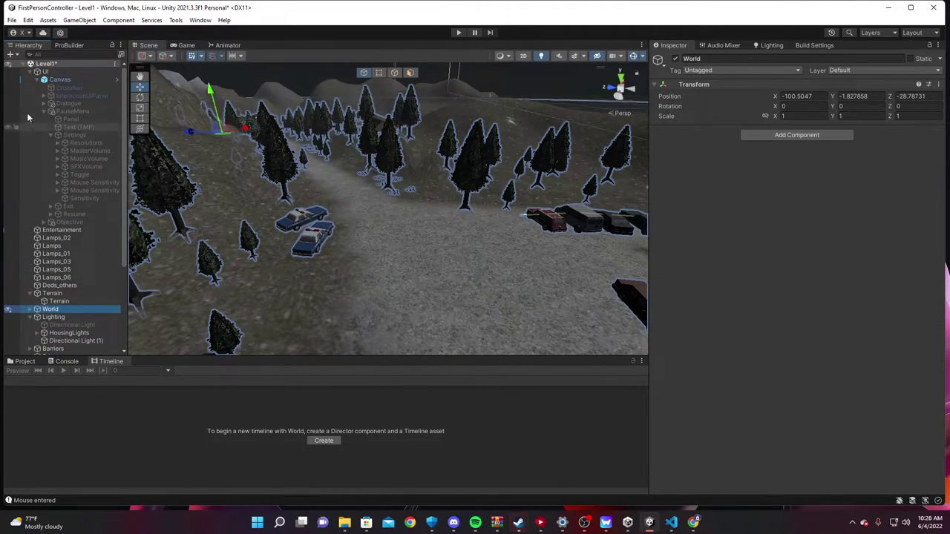
left_click(43, 112)
left_click(38, 79)
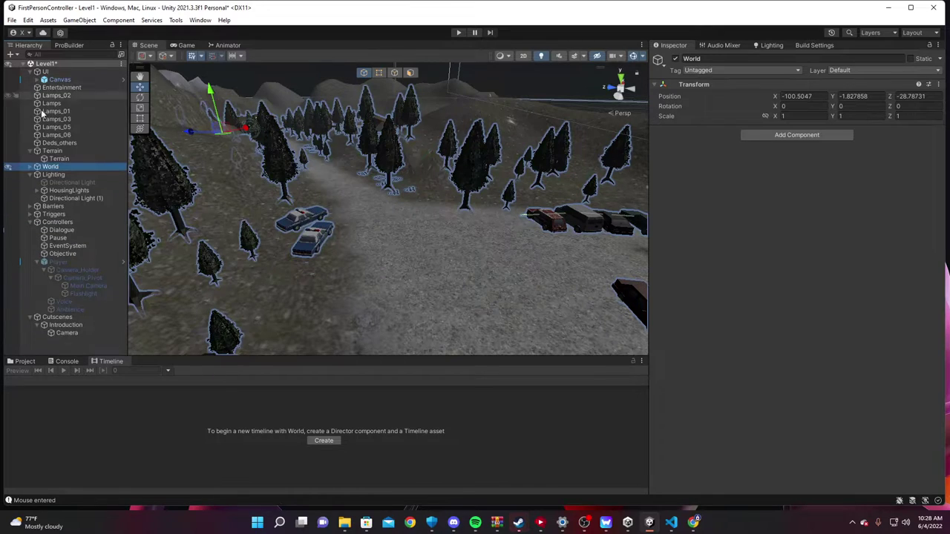
- Activate Directional Light and deactivate Directional Light (1) under the Lighting group
left_click(63, 183)
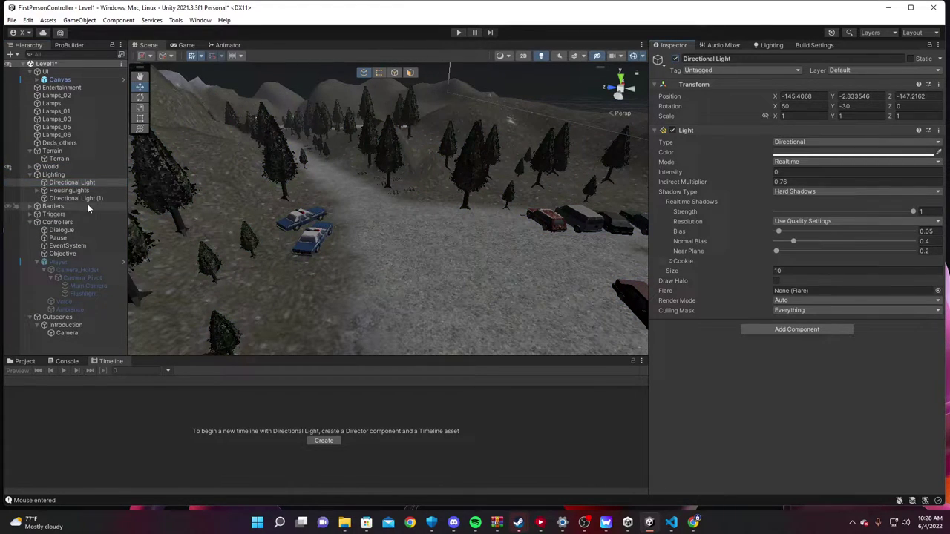
left_click(83, 199)
left_click(674, 59)
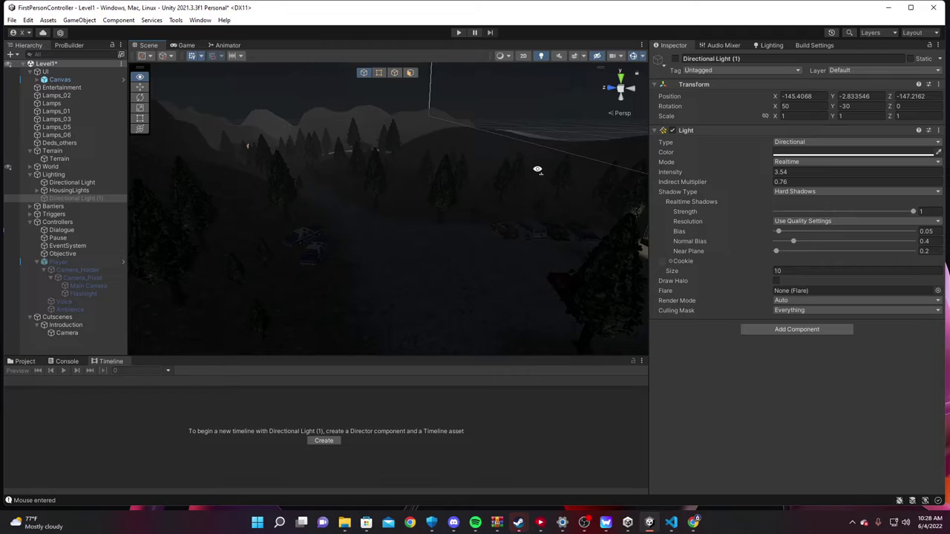
- Start generating the lighting for Level1 and look over the darkened scene
left_click(769, 45)
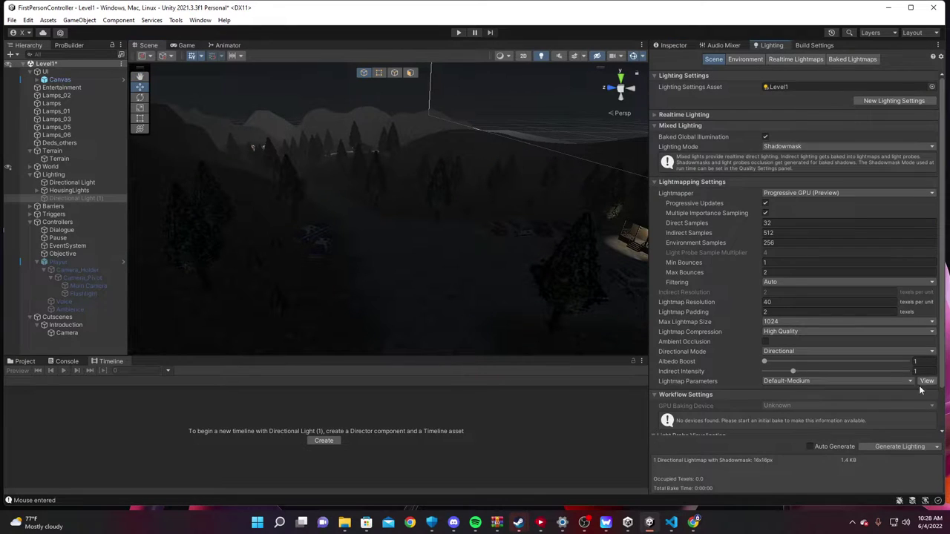
left_click(887, 447)
right_click_drag(377, 215, 600, 292)
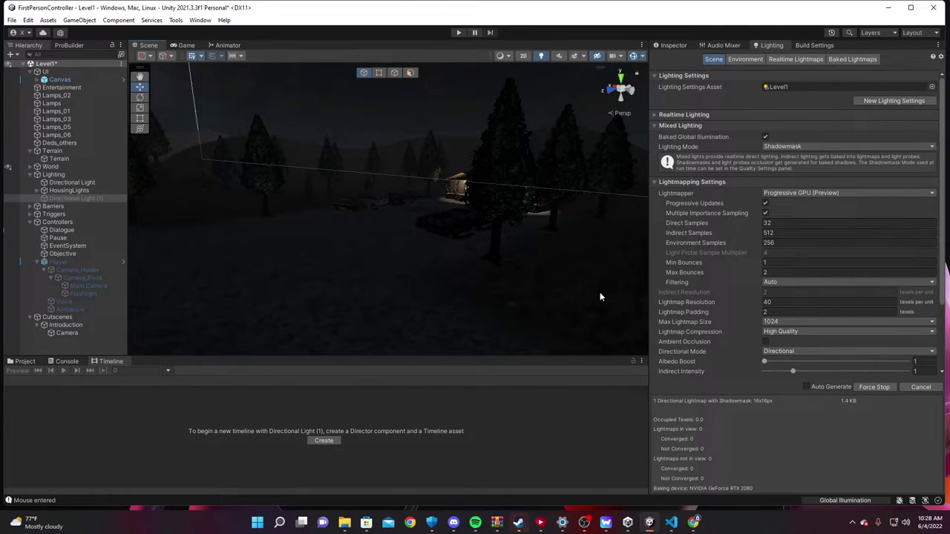
- Open the Scenes folder under Assets/Justice in the project files
left_click(43, 361)
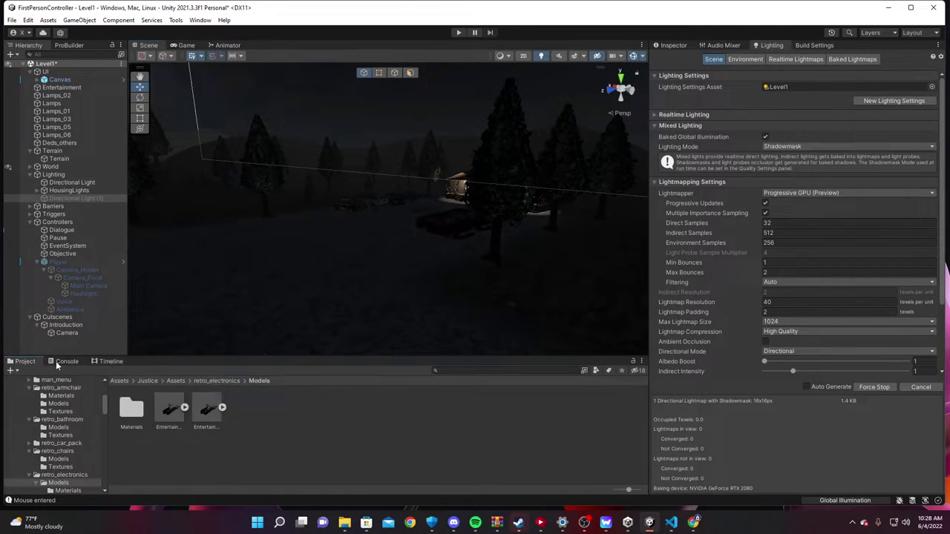
left_click(150, 380)
double_click(319, 409)
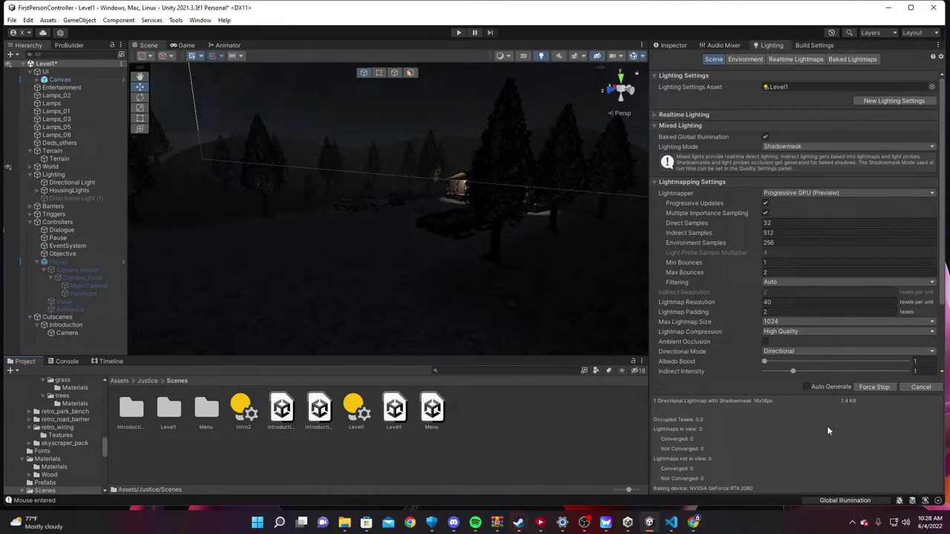
- Open the Menu scene, saving the changes made to Level1, and look at its UI object in the scene view
double_click(433, 407)
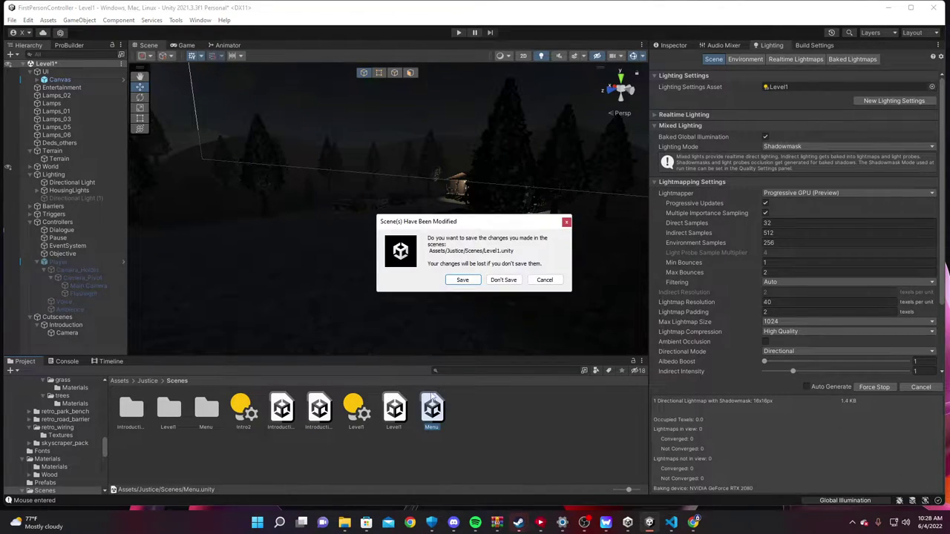
left_click(471, 282)
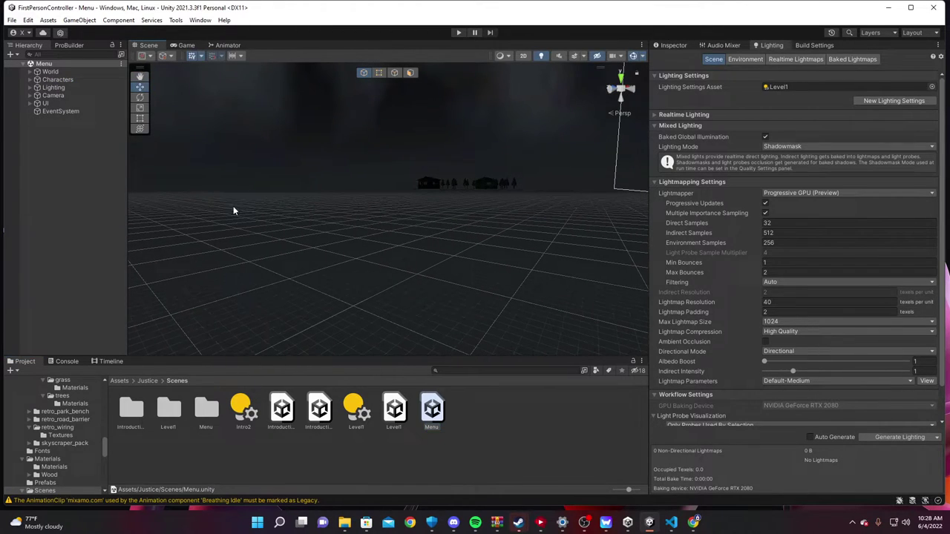
double_click(45, 103)
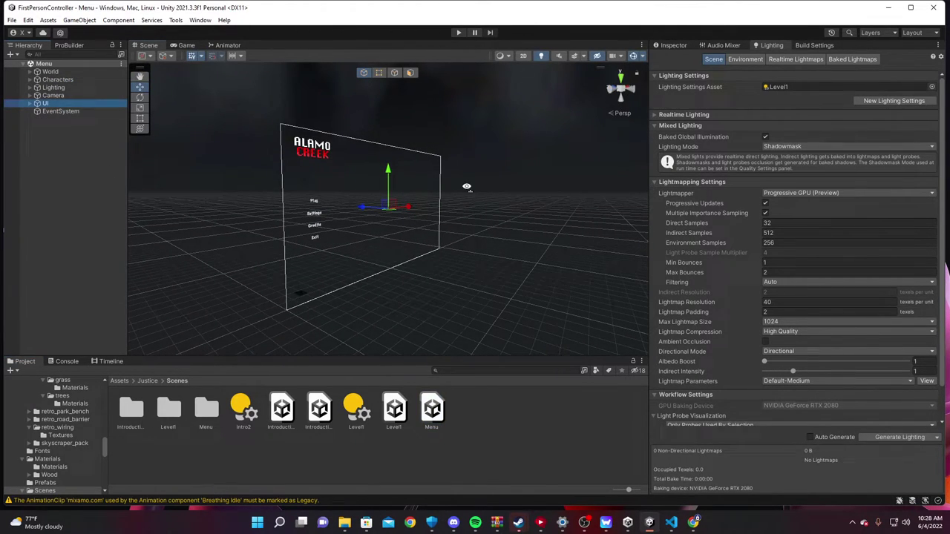
scroll(461, 186, "up", 2)
right_click_drag(467, 186, 417, 221)
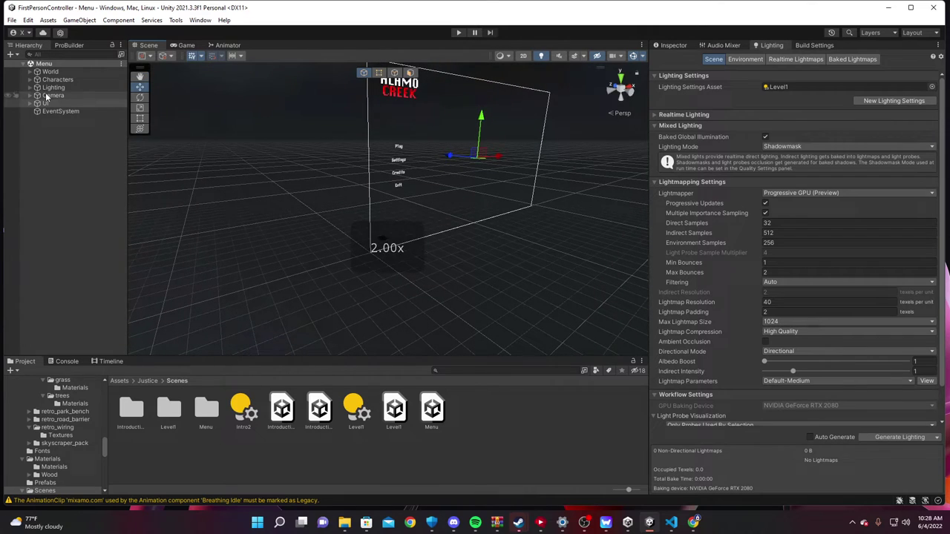
- Examine the Breathing Idle character on the cabin porch together with its Animation and Animator components
double_click(52, 88)
right_click_drag(418, 186, 367, 156)
key("s")
key("w")
left_click(390, 149)
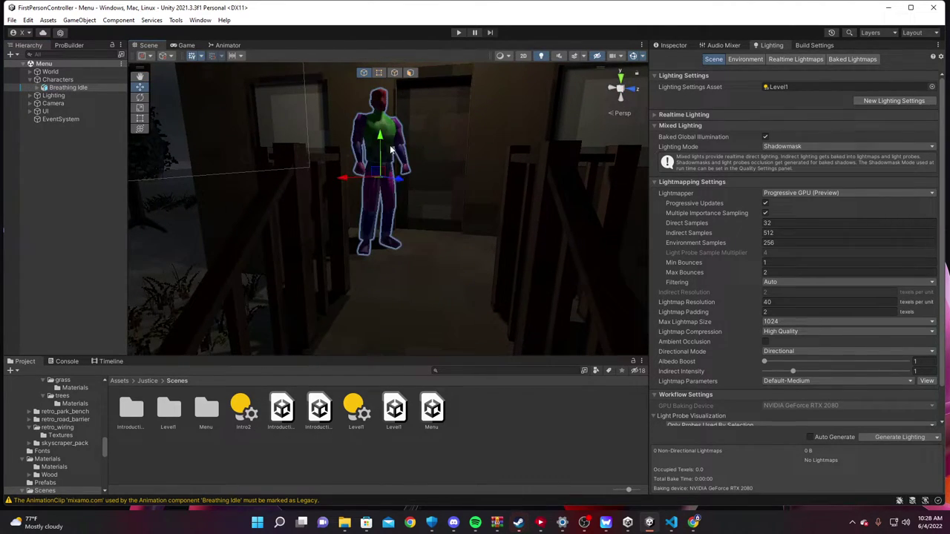
left_click(671, 44)
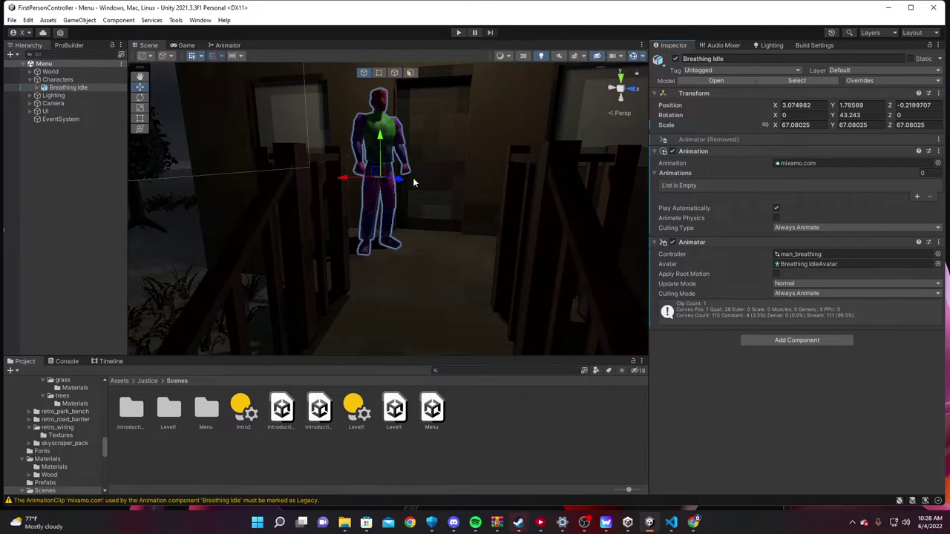
right_click_drag(414, 179, 424, 196)
key("s")
- Run the Menu scene and inspect the Main Menu Controller settings on the Menu object under UI
left_click(460, 33)
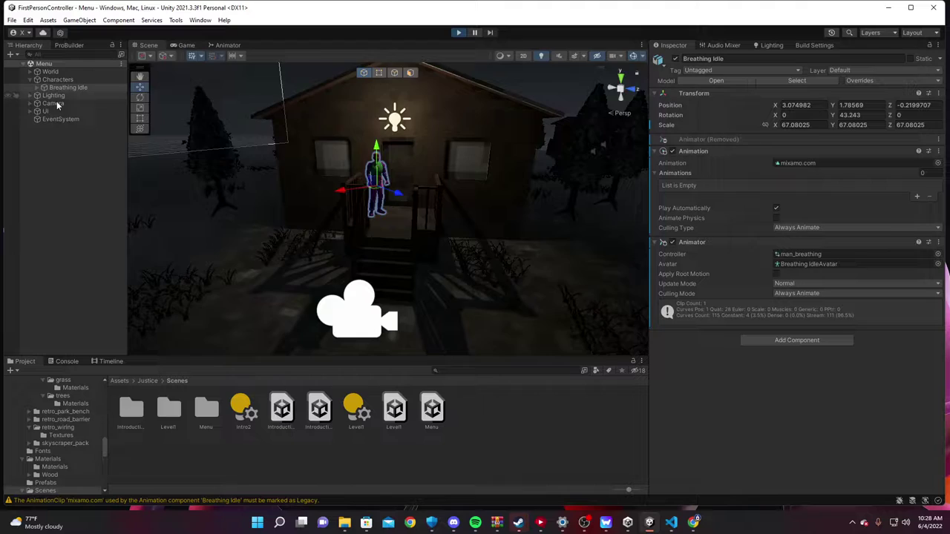
left_click(31, 111)
left_click(58, 127)
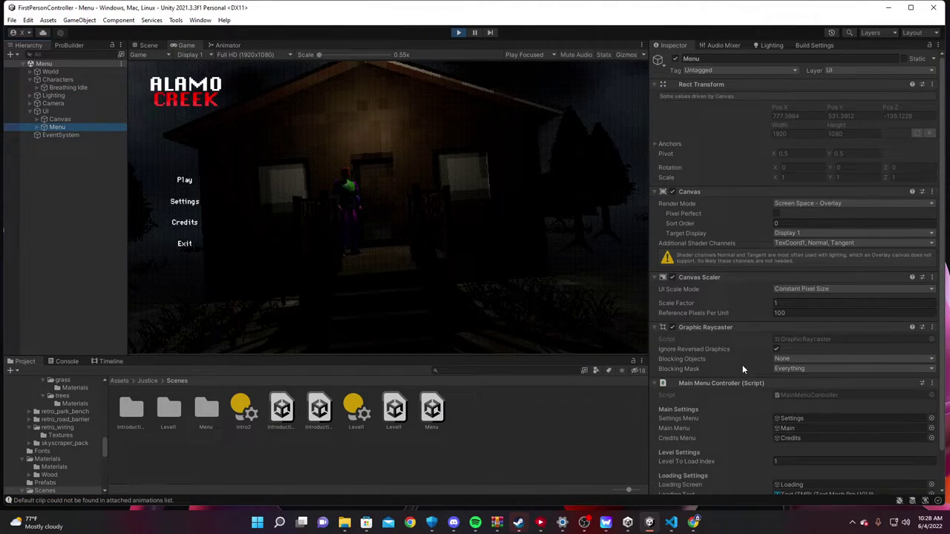
scroll(743, 364, "down", 3)
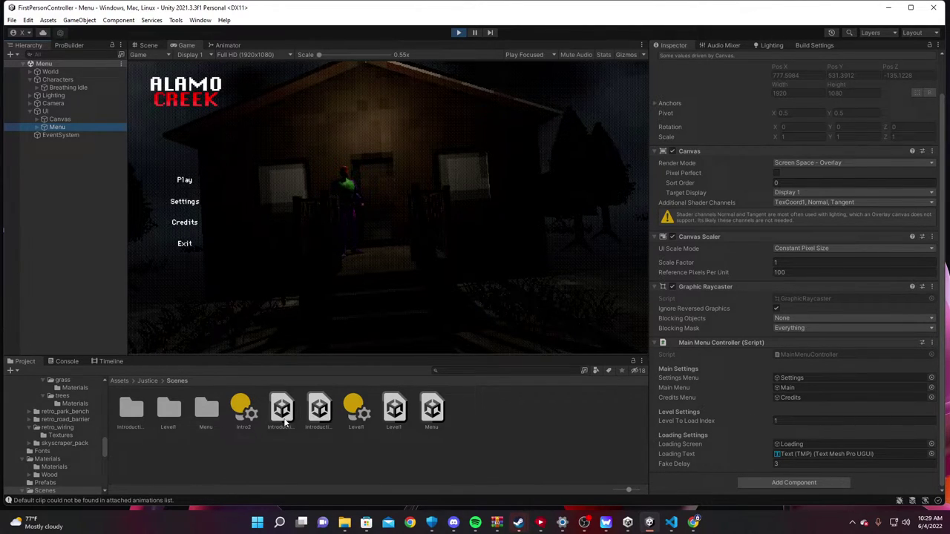
- Check the scene order and indices in the Build Settings, and return to the Menu object's components
left_click(11, 20)
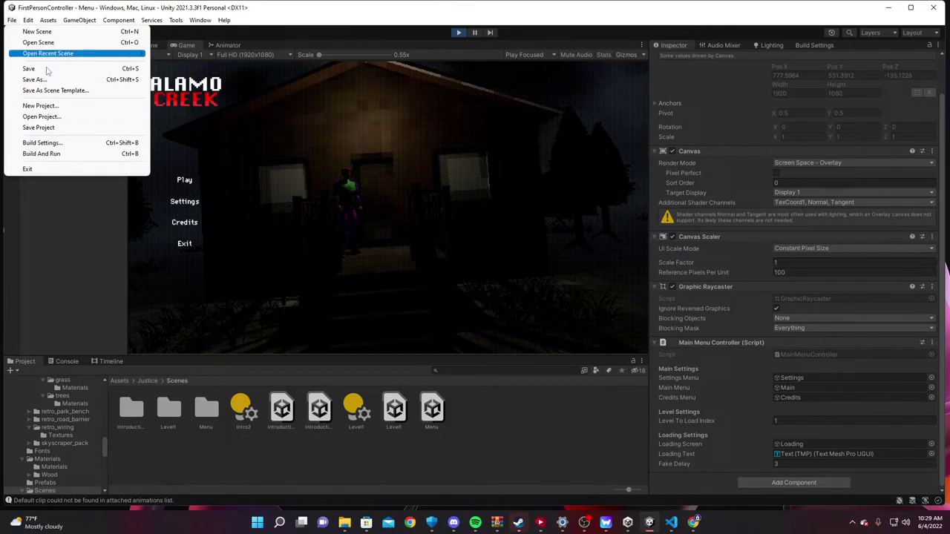
left_click(45, 142)
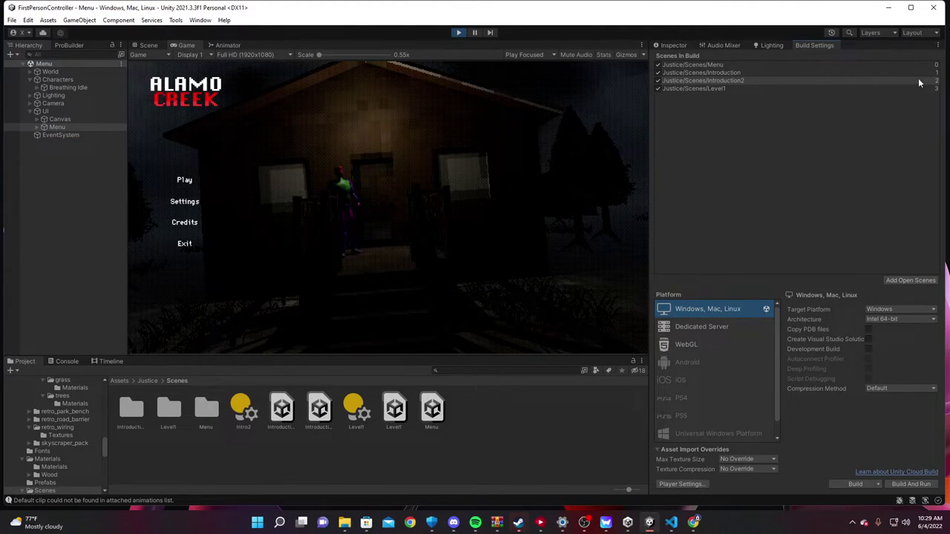
left_click(689, 45)
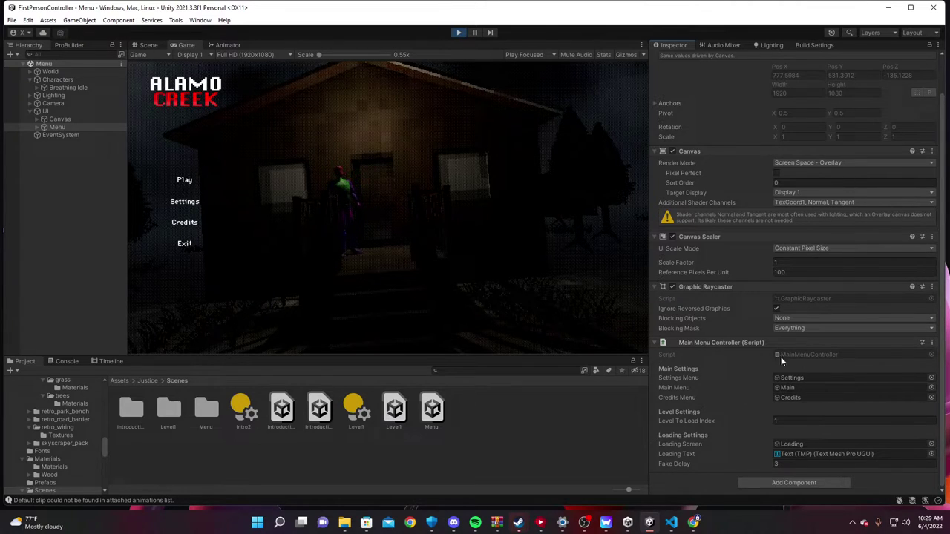
- Show the running game's Settings page and read through the MainMenuController script's loading, settings and credits methods
left_click(185, 202)
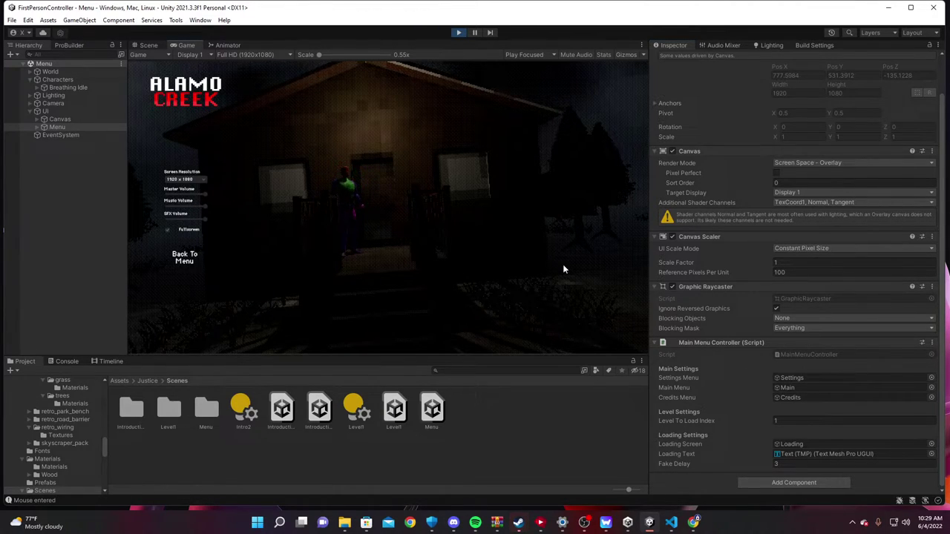
double_click(800, 354)
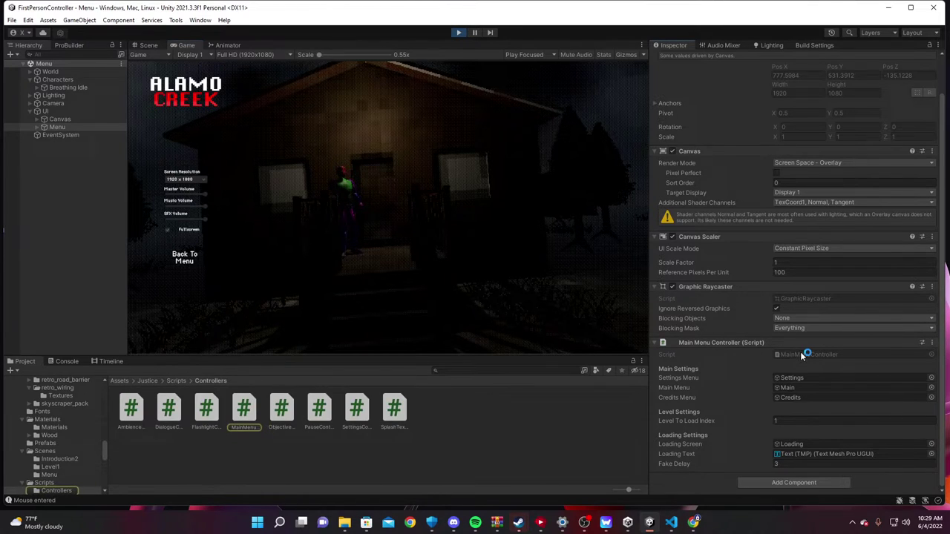
scroll(548, 246, "down", 9)
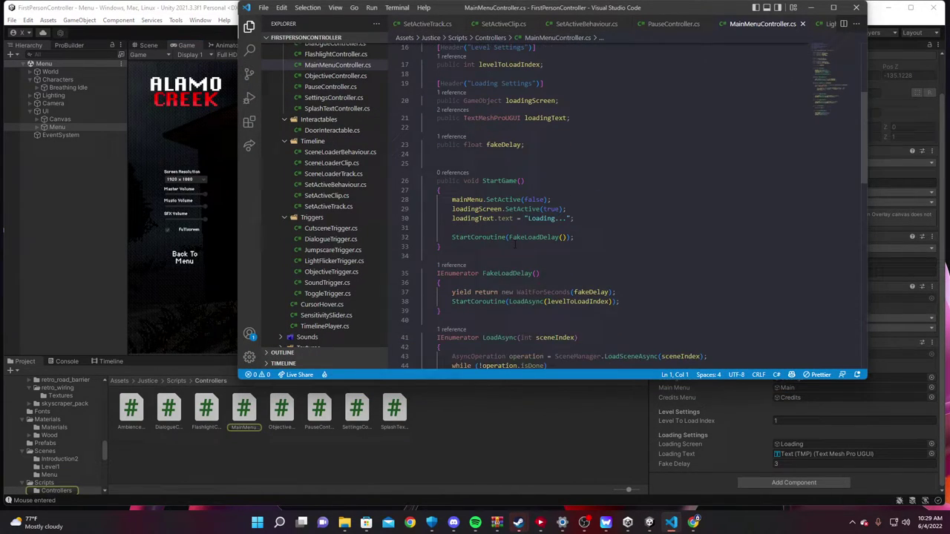
scroll(548, 246, "down", 3)
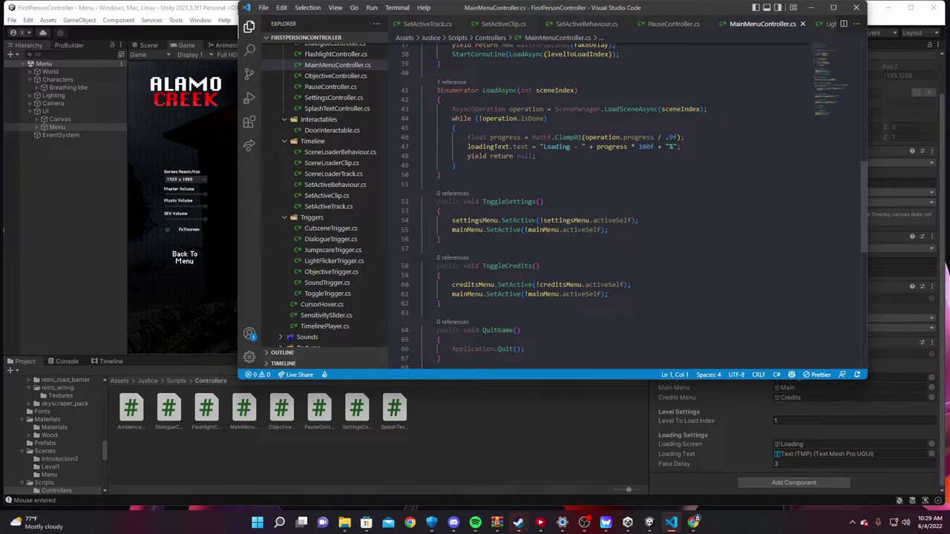
- Expand the Menu object and test switching between the main page, Settings and Credits in the running game
left_click(50, 126)
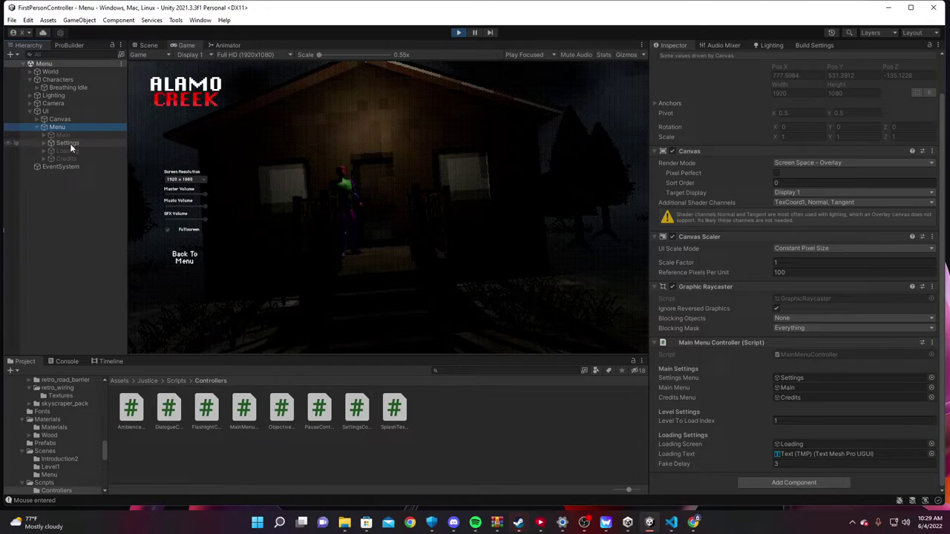
left_click(181, 260)
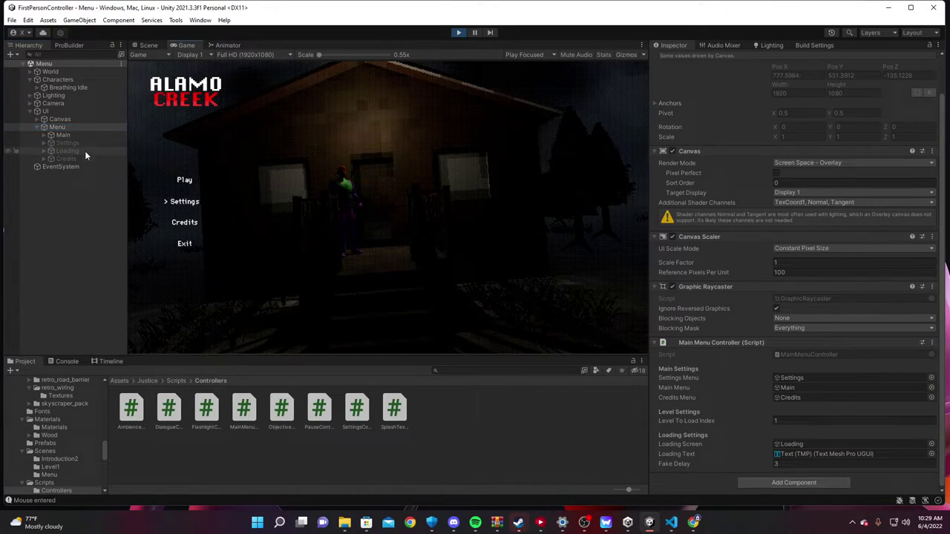
left_click(178, 202)
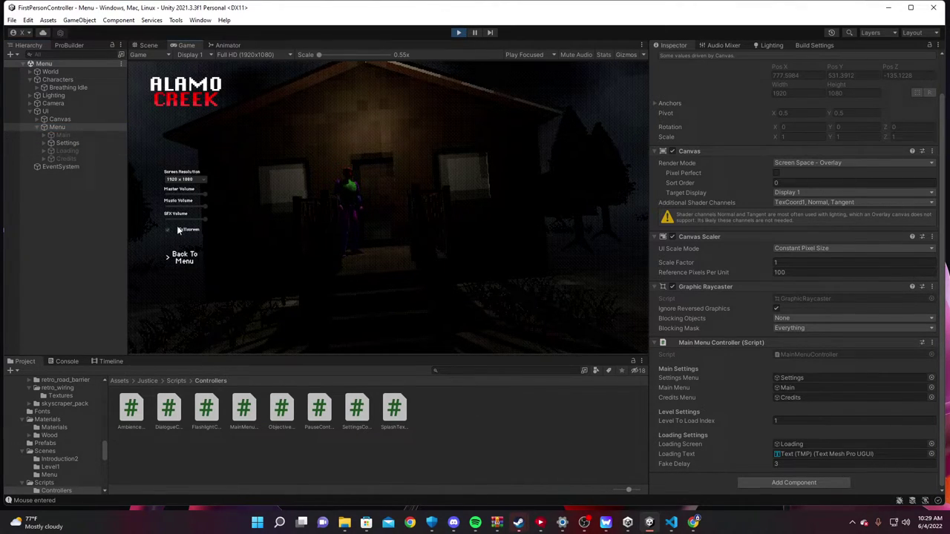
left_click(185, 257)
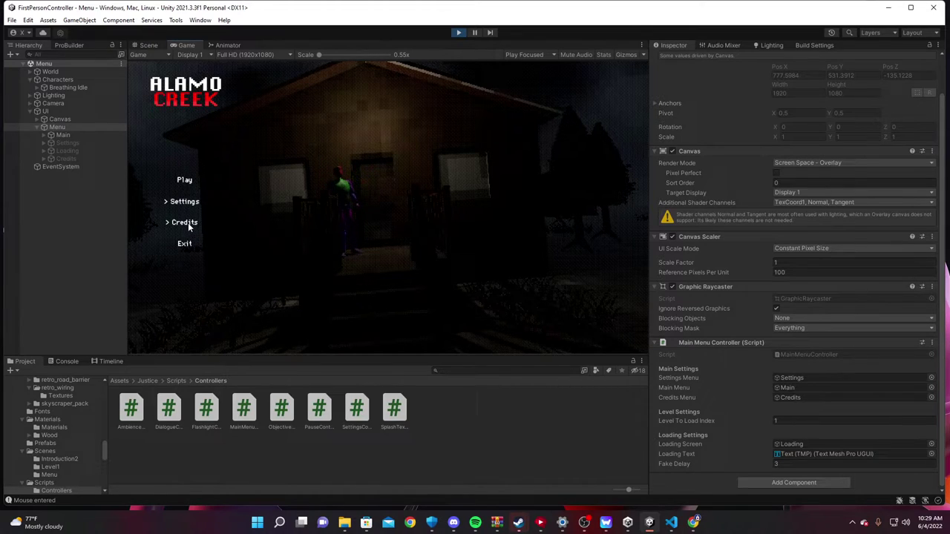
left_click(187, 223)
left_click(178, 257)
- Start the game from the main menu and examine the Introduction scene's Timeline object and its tracks
left_click(185, 181)
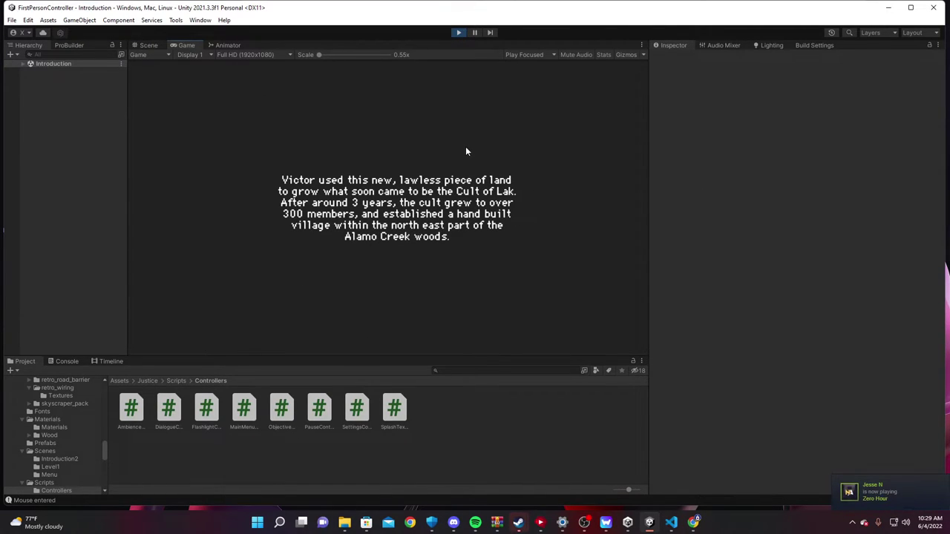
left_click(101, 361)
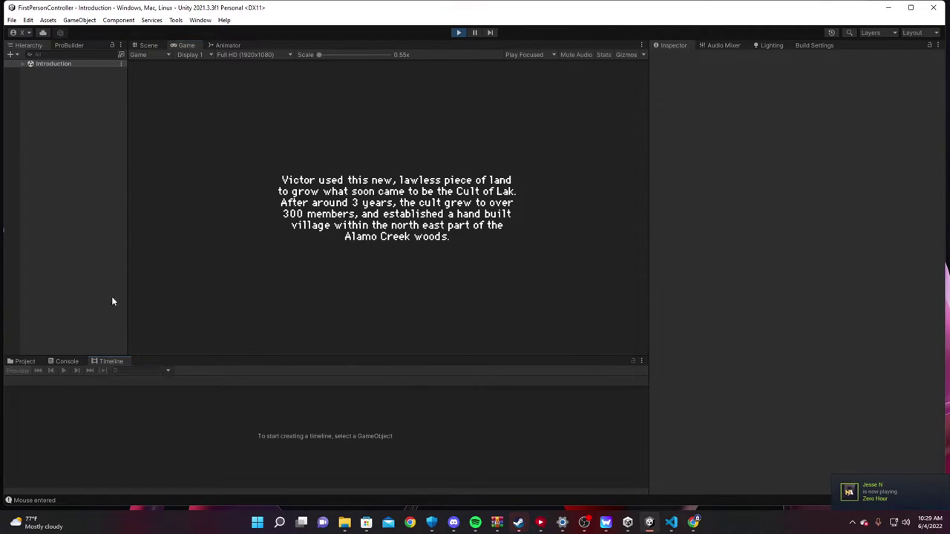
left_click(22, 63)
left_click(51, 103)
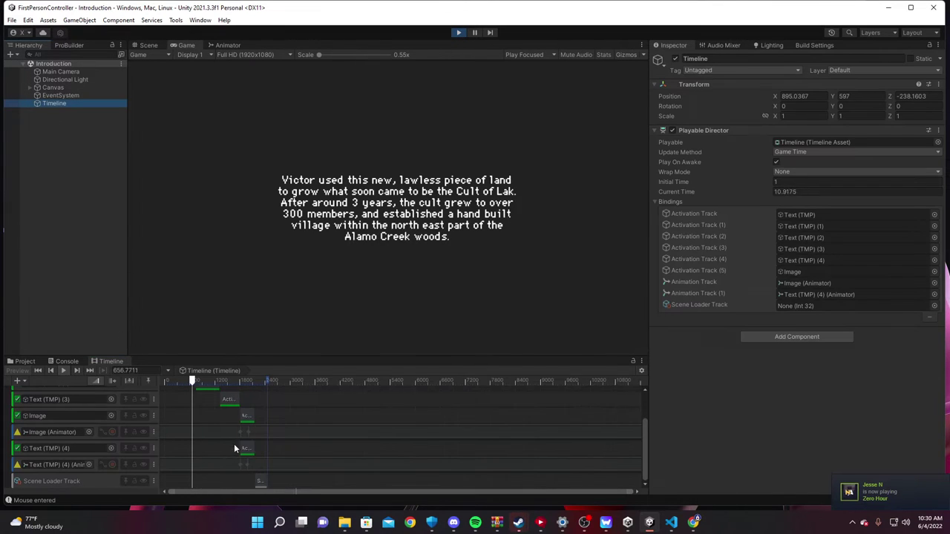
scroll(234, 448, "up", 2)
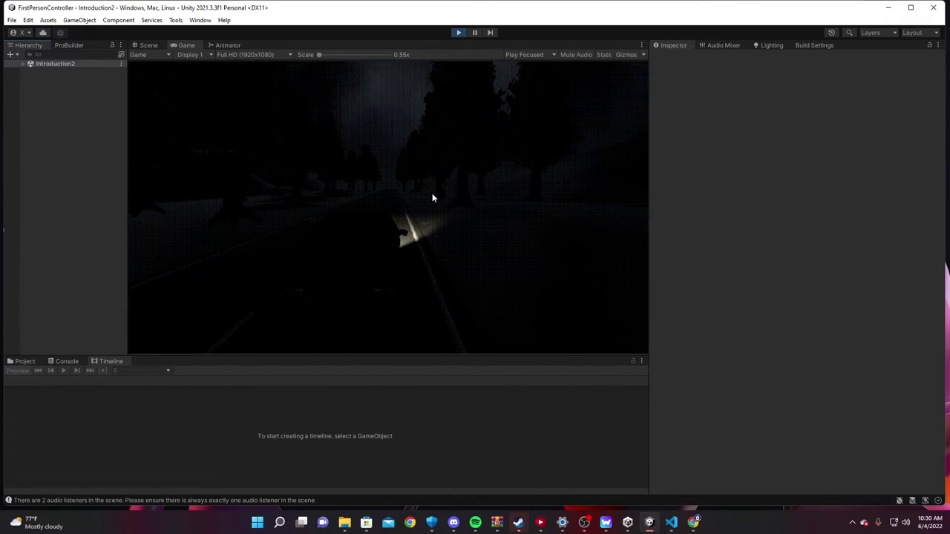
- Examine the Introduction2 scene's Timeline object and its Intro2 timeline tracks while the car cutscene runs
left_click(30, 63)
left_click(47, 88)
left_click(50, 95)
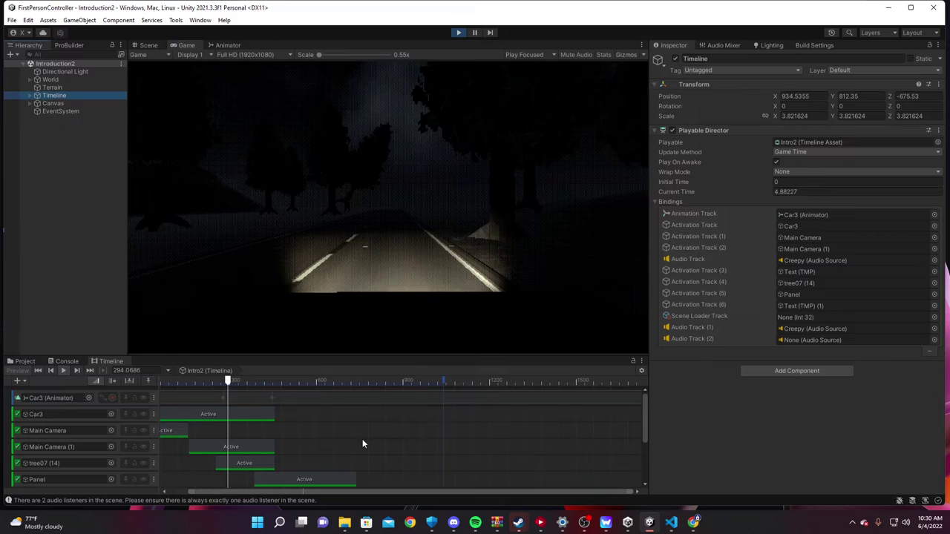
scroll(360, 444, "down", 1)
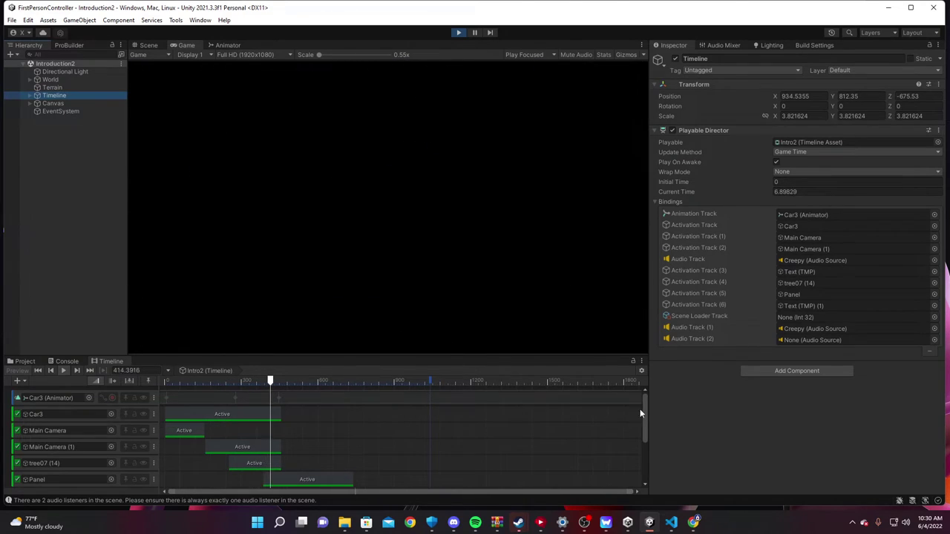
left_click_drag(644, 414, 645, 448)
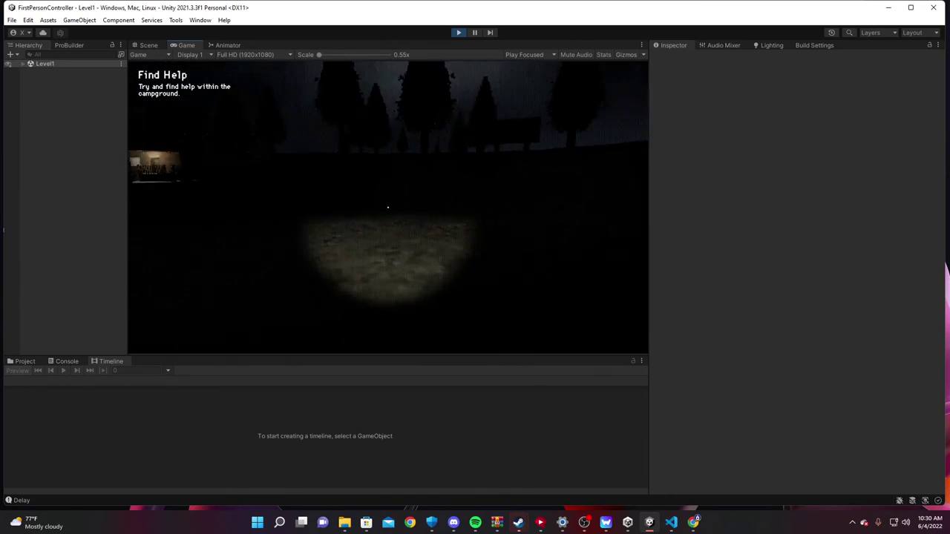
- Pause Level1, exit to the main menu and stop the play test
key("Escape")
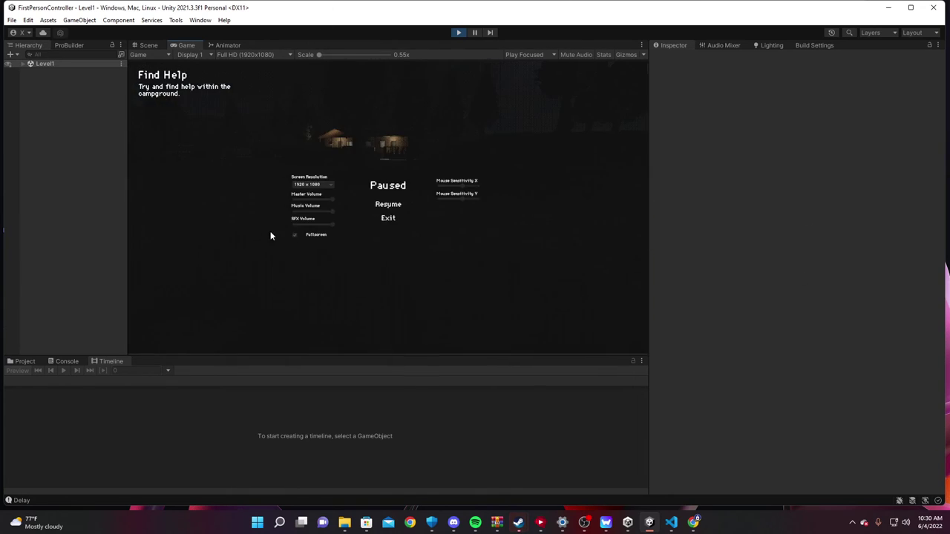
left_click(388, 218)
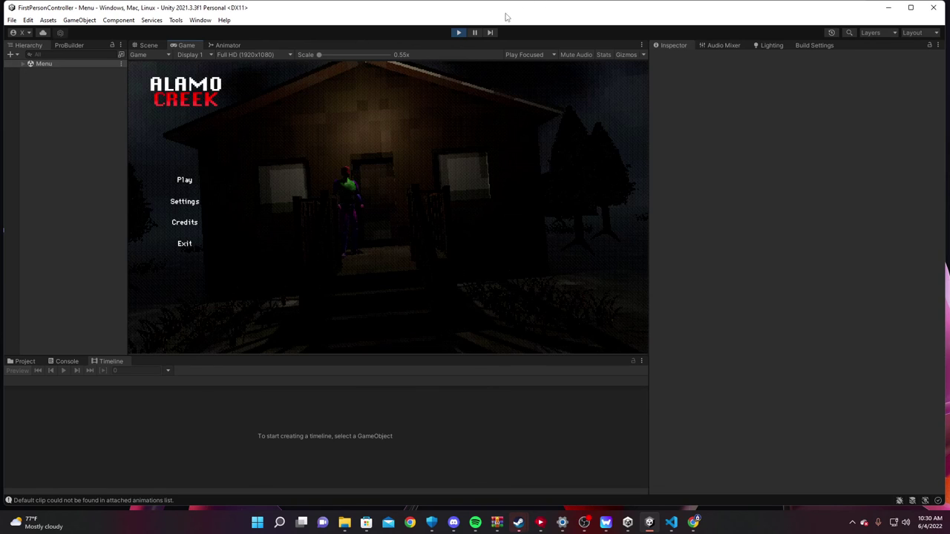
left_click(459, 32)
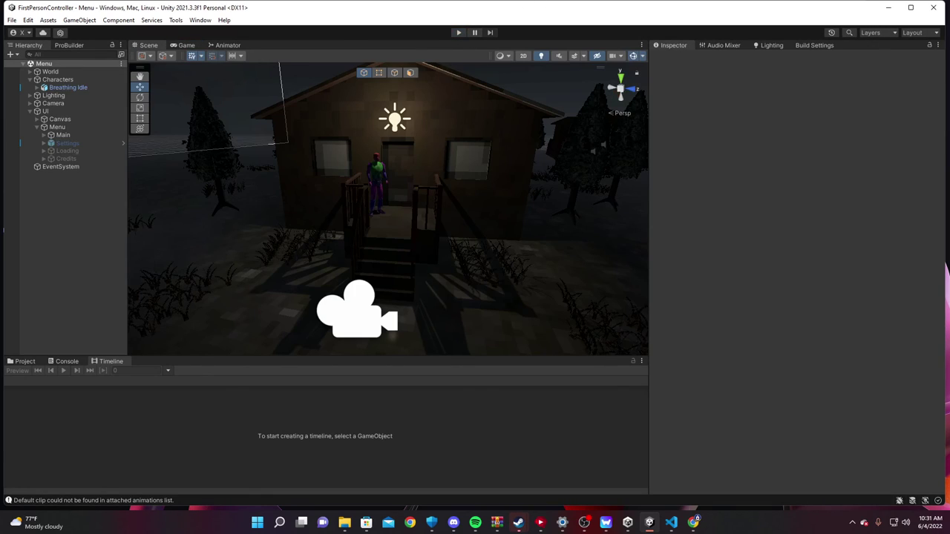